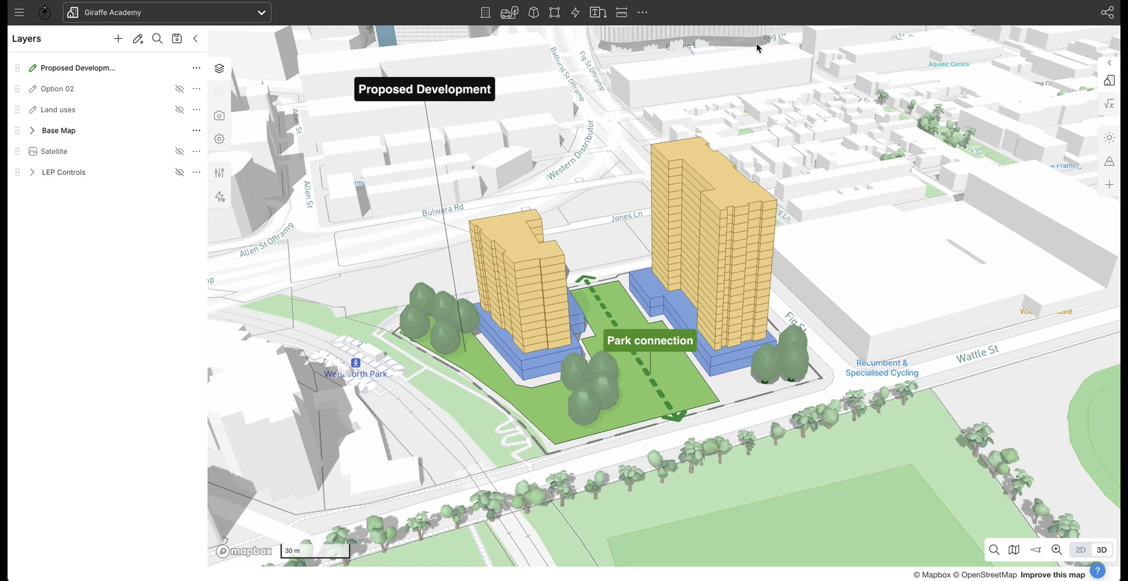
pyautogui.scroll(-1, 848, 219)
pyautogui.moveTo(848, 219); pyautogui.dragTo(851, 223, button='right')
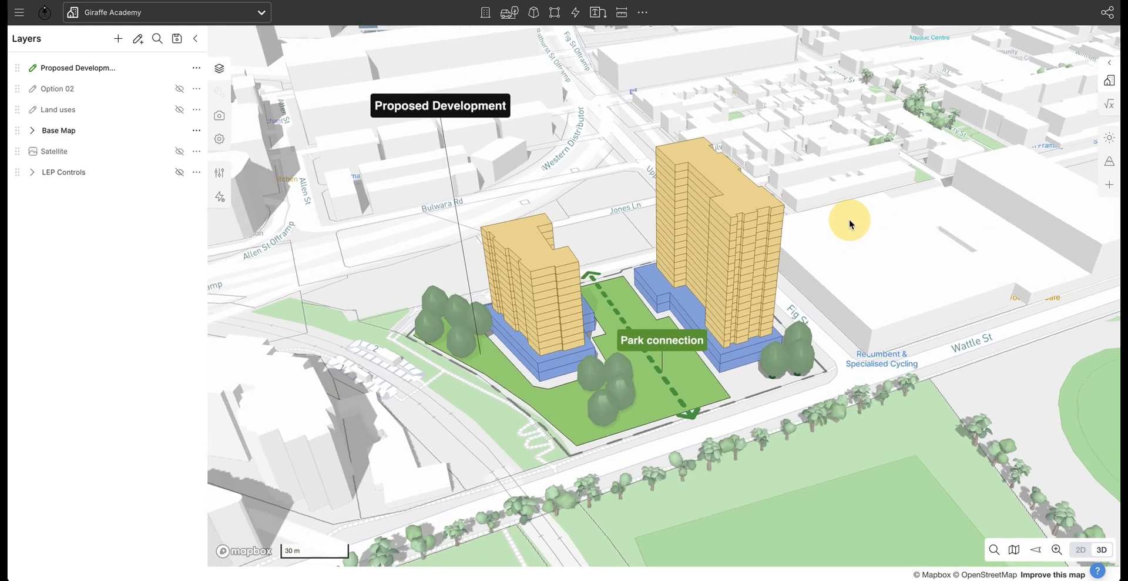
pyautogui.moveTo(886, 458); pyautogui.dragTo(817, 352, button='right')
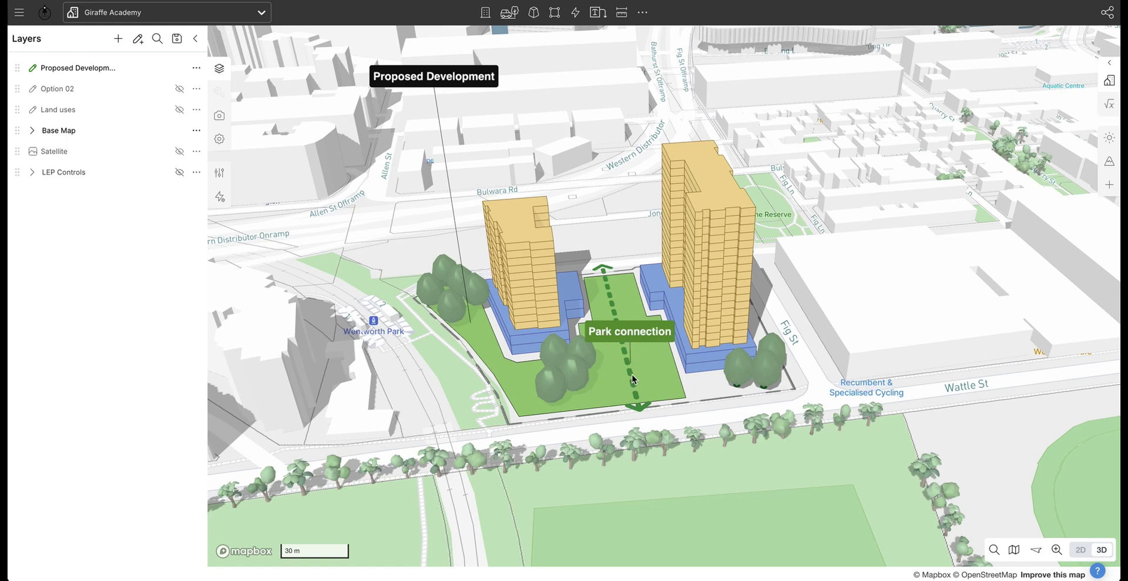
pyautogui.moveTo(576, 197); pyautogui.dragTo(619, 194, button='right')
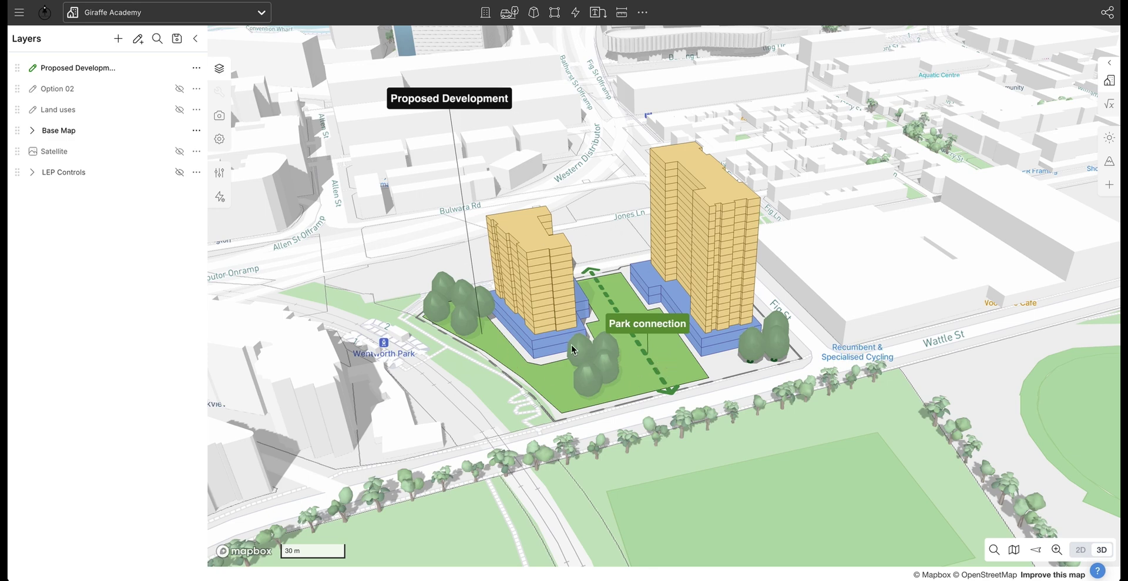
pyautogui.moveTo(791, 398); pyautogui.dragTo(781, 394, button='right')
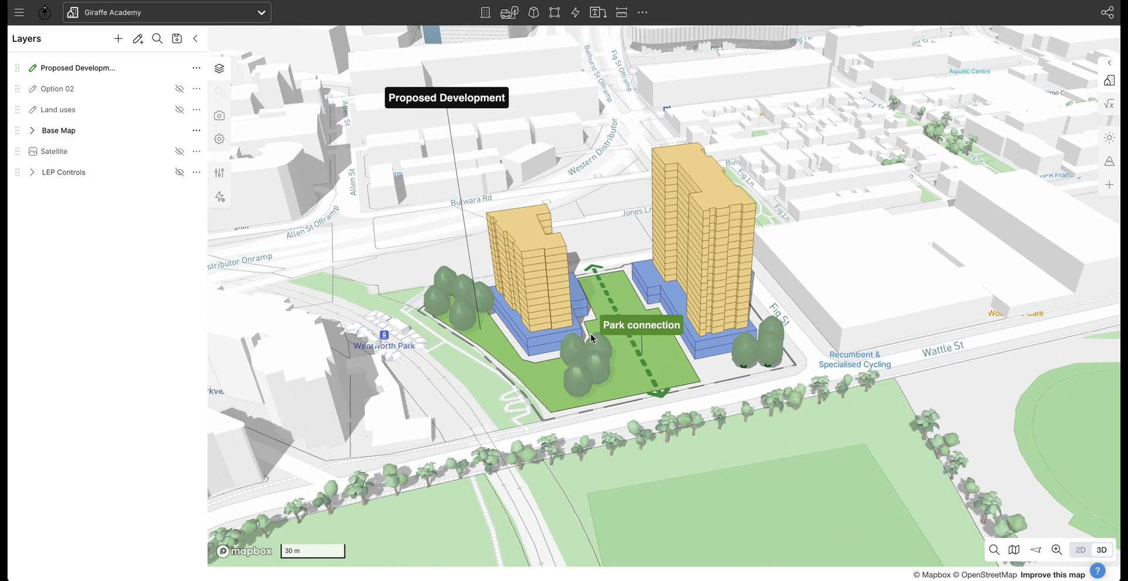
# Add a new drawing layer named Flows and hide the Proposed Development layer
pyautogui.click(138, 40)
pyautogui.write('Flows')
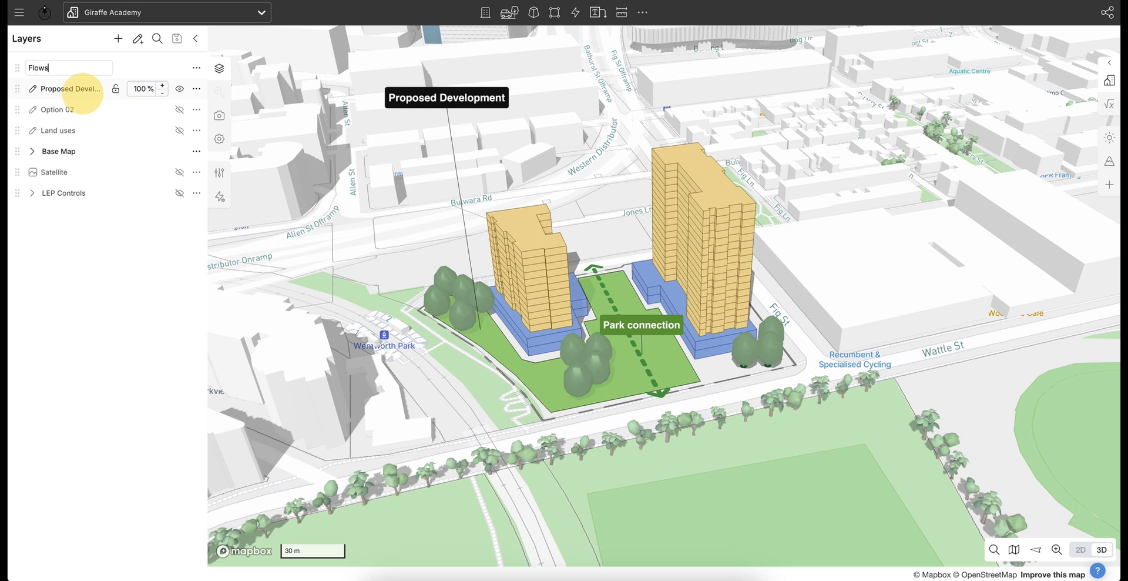
pyautogui.click(82, 297)
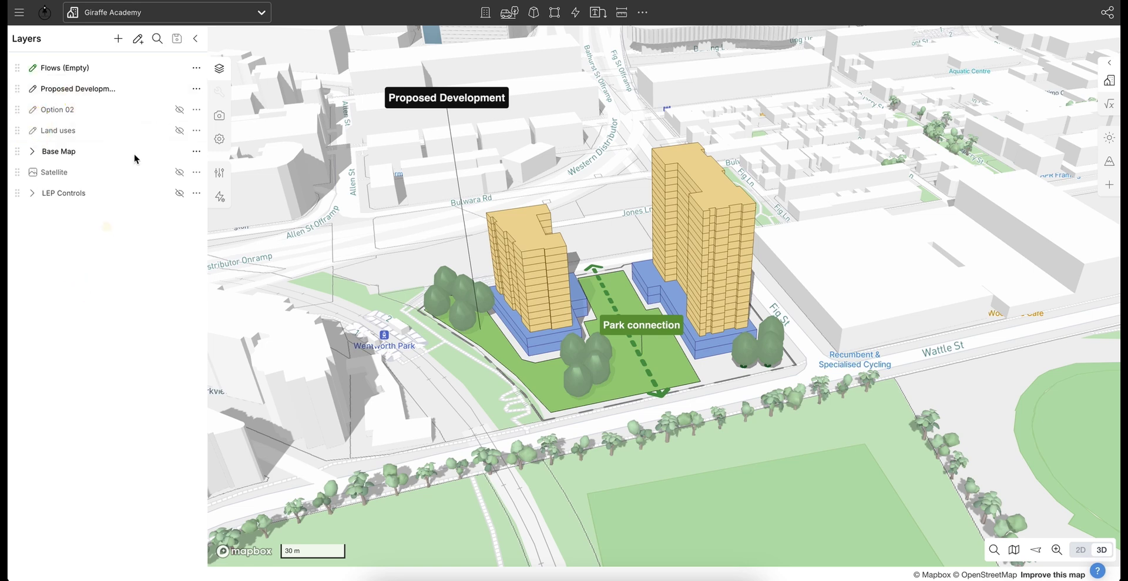
pyautogui.click(179, 89)
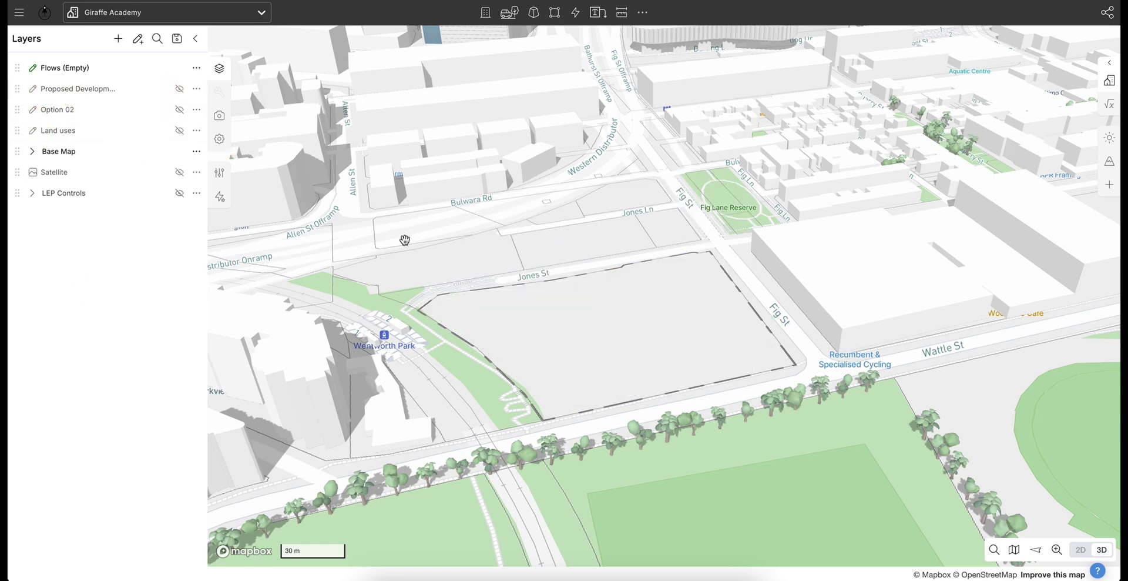
# Generate a Landscape - Park with trees rectangle about 42.5 m by 88.9 m across the site from Wattle St towards Jones St
pyautogui.scroll(3, 632, 335)
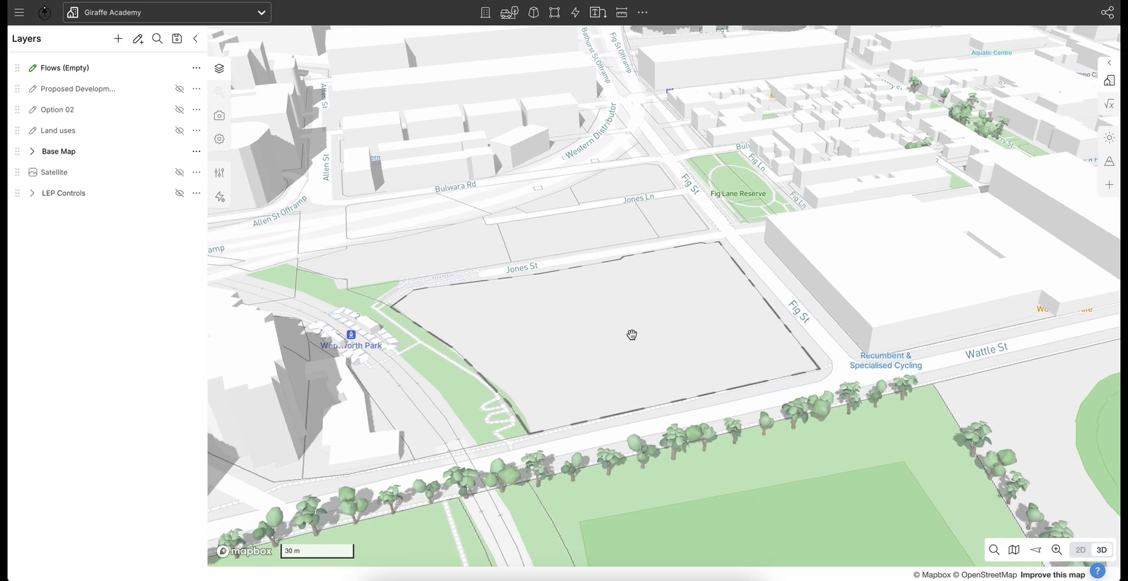
pyautogui.moveTo(675, 288); pyautogui.dragTo(657, 307, button='right')
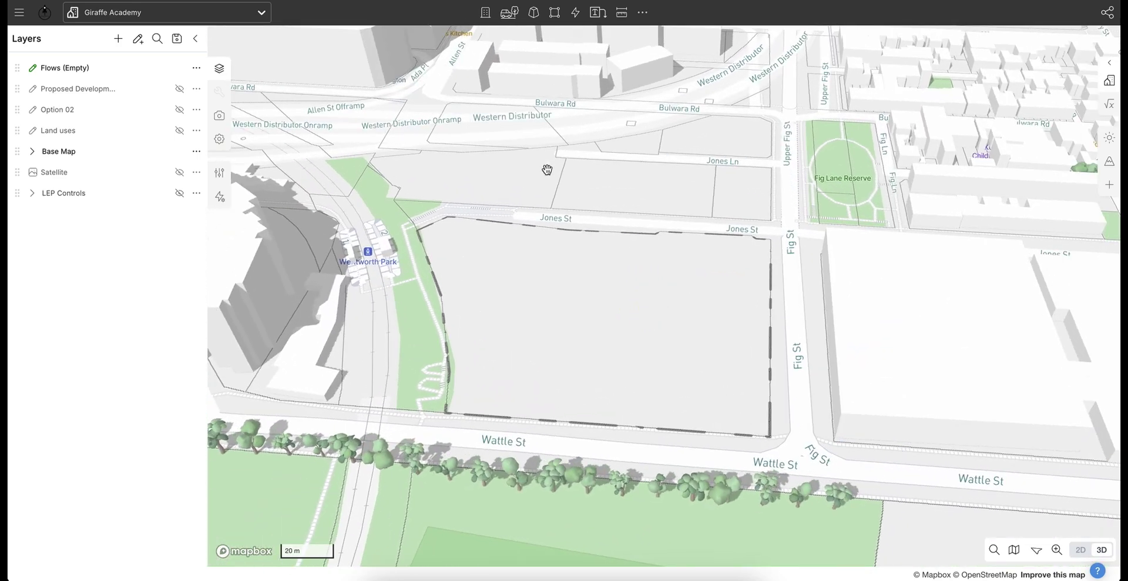
pyautogui.click(576, 13)
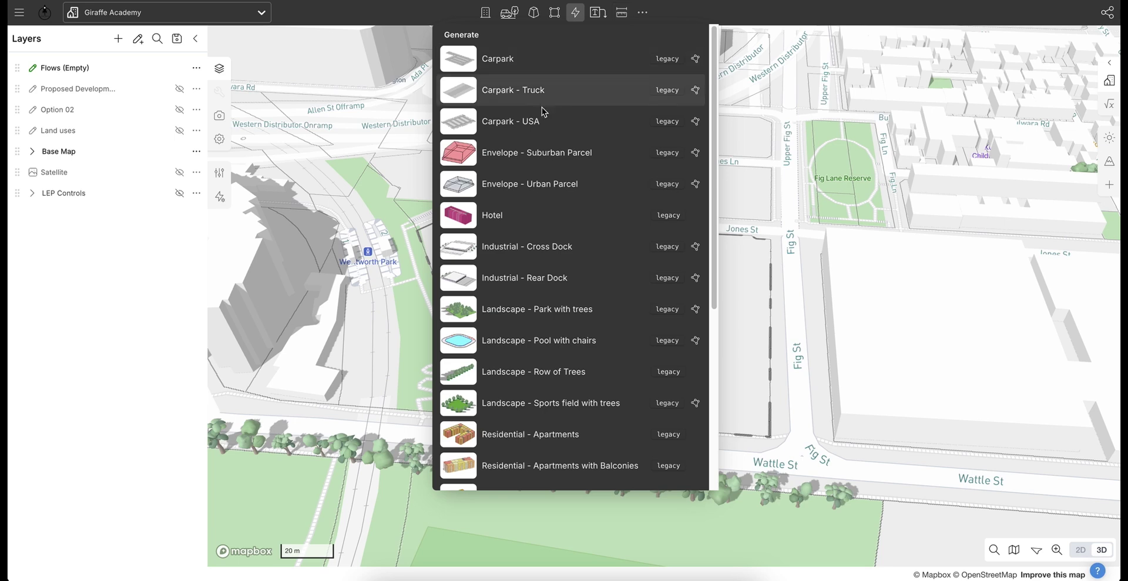
pyautogui.scroll(-5, 546, 141)
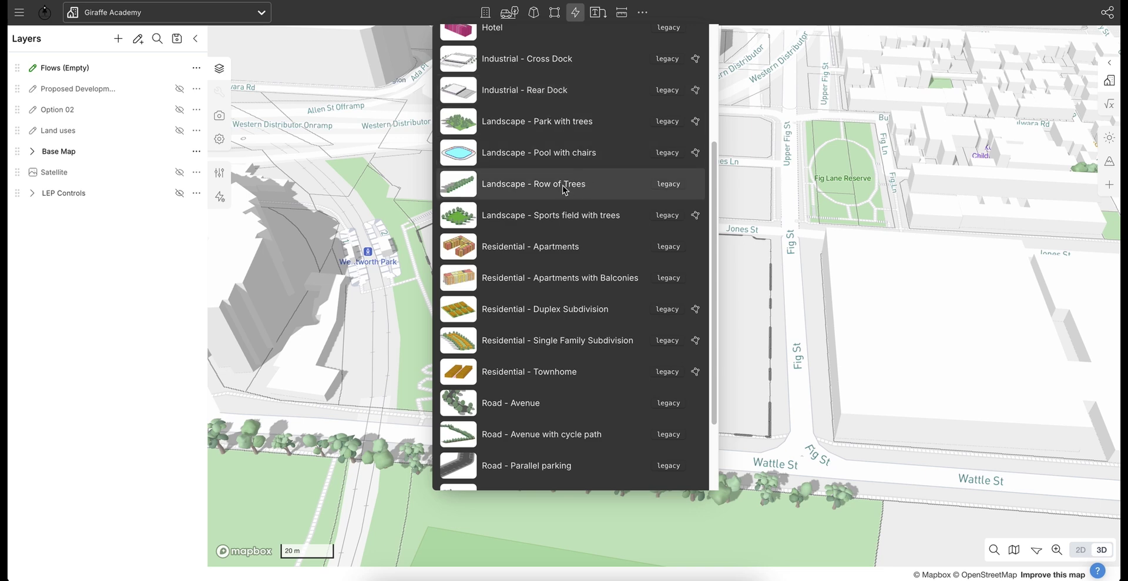
pyautogui.click(464, 123)
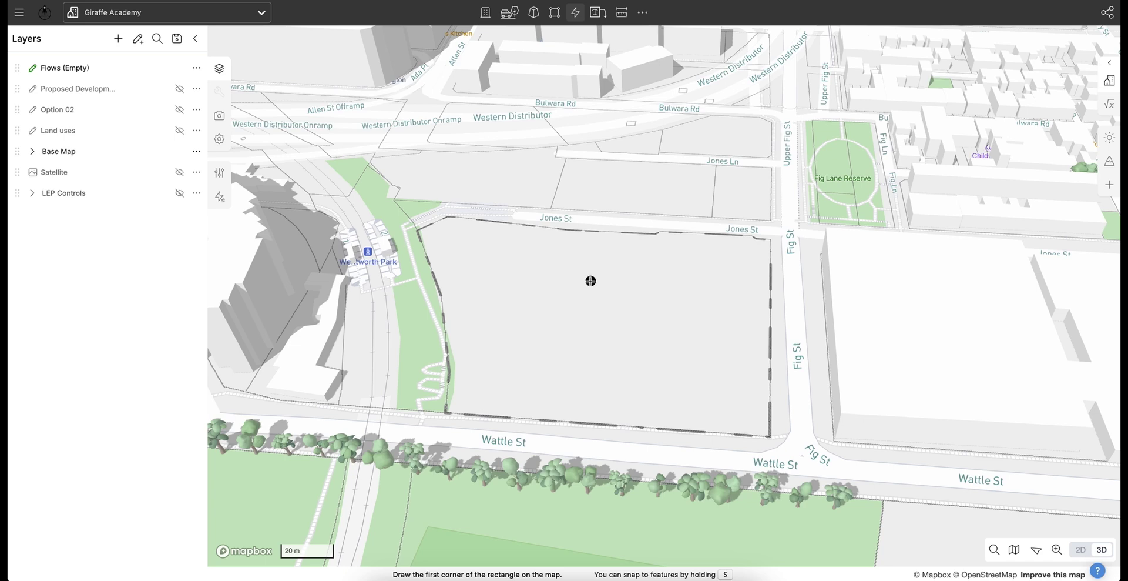
pyautogui.press('t')
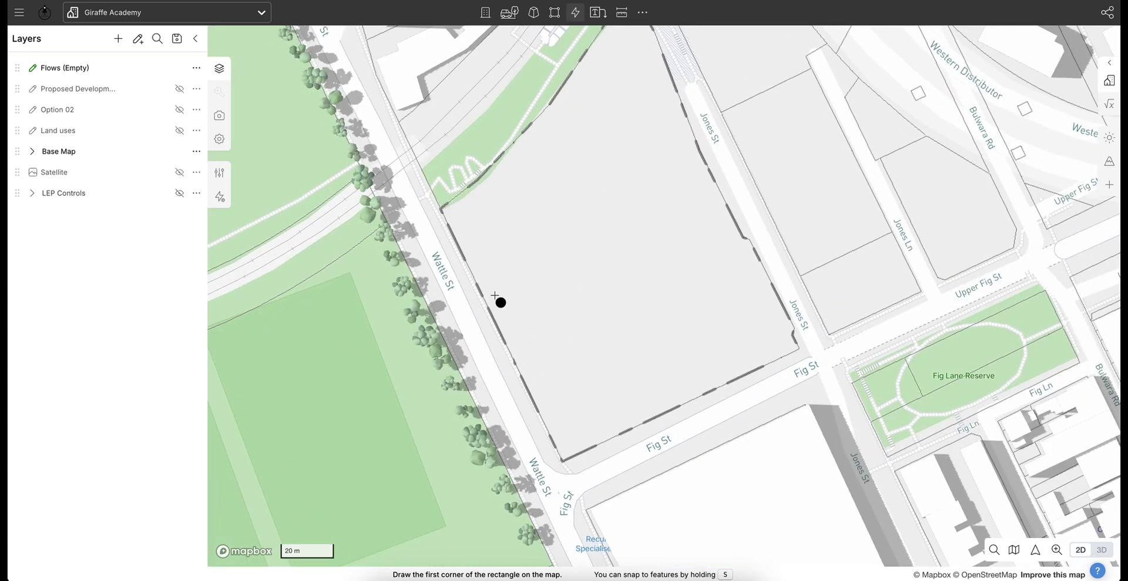
pyautogui.click(483, 271)
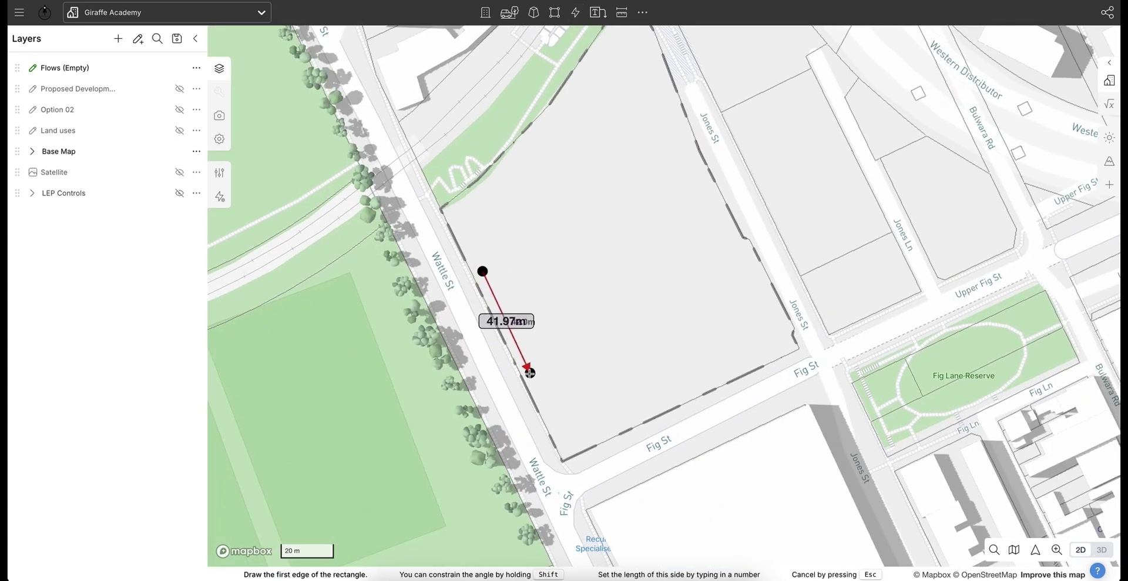
pyautogui.click(529, 374)
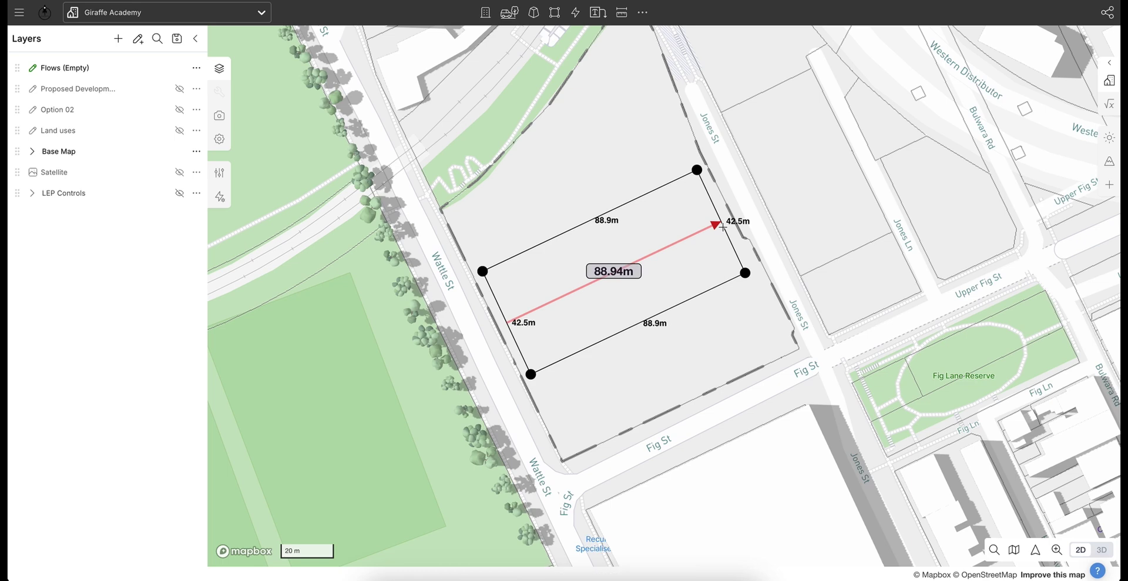
pyautogui.click(722, 226)
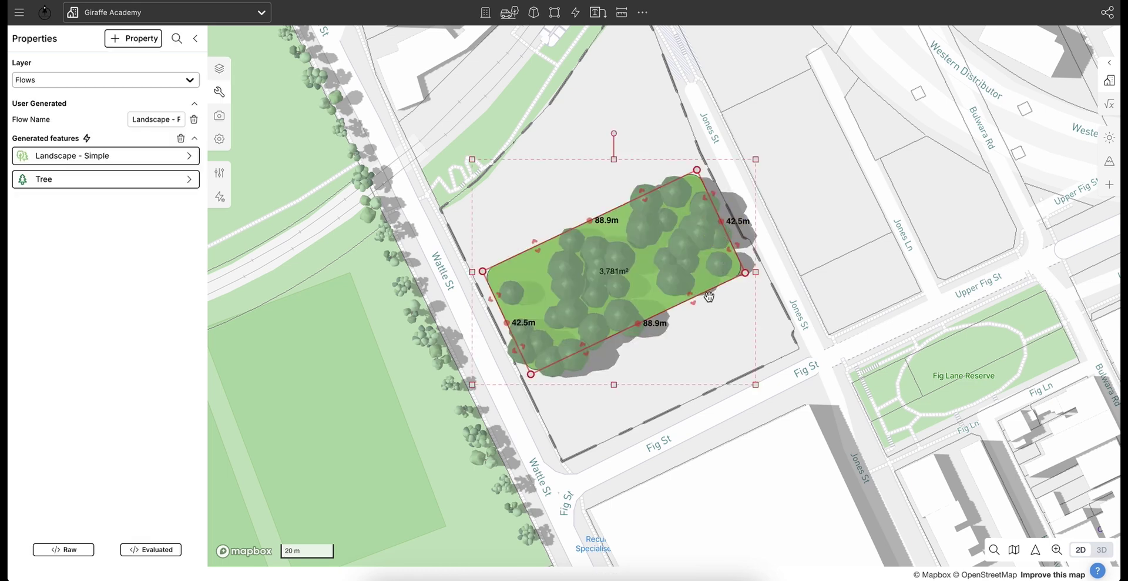
# Set the Random Fill count of the park's generated trees to 10
pyautogui.press('3')
pyautogui.scroll(5, 533, 292)
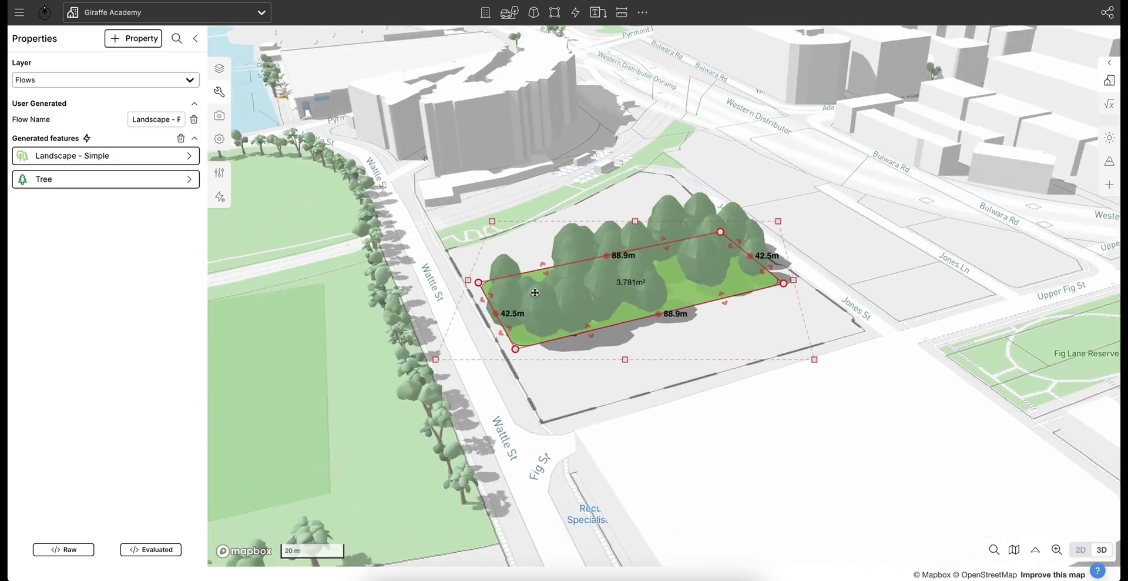
pyautogui.moveTo(566, 337); pyautogui.dragTo(630, 371, button='right')
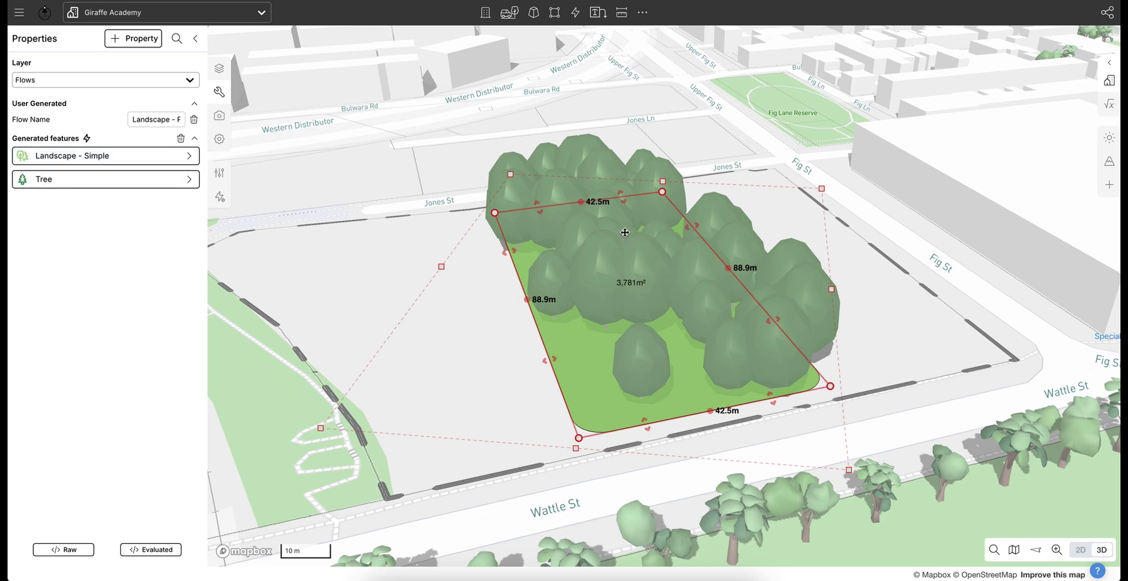
pyautogui.click(185, 185)
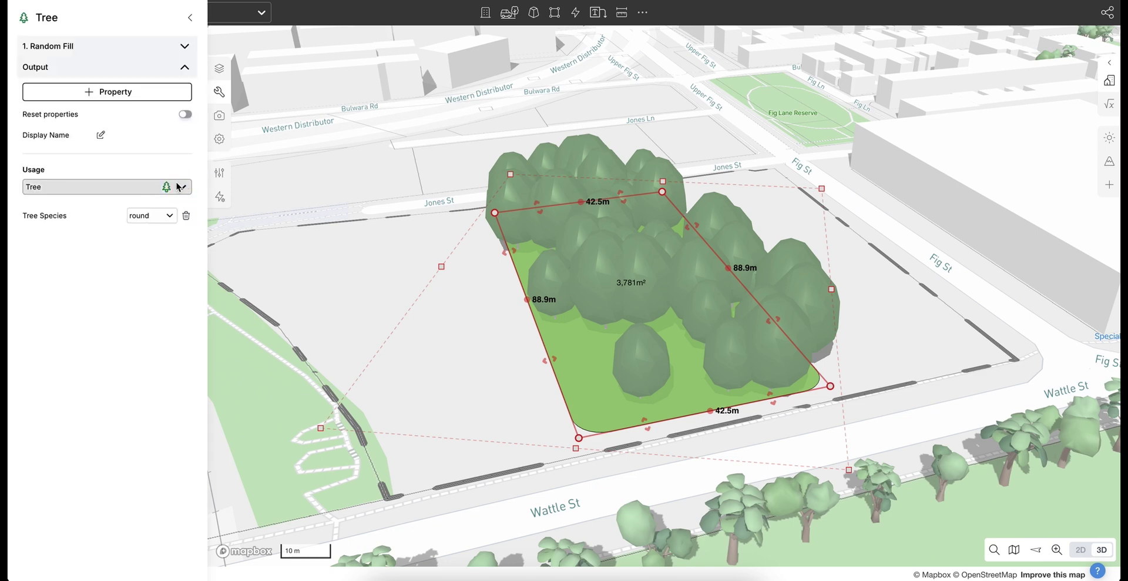
pyautogui.click(147, 46)
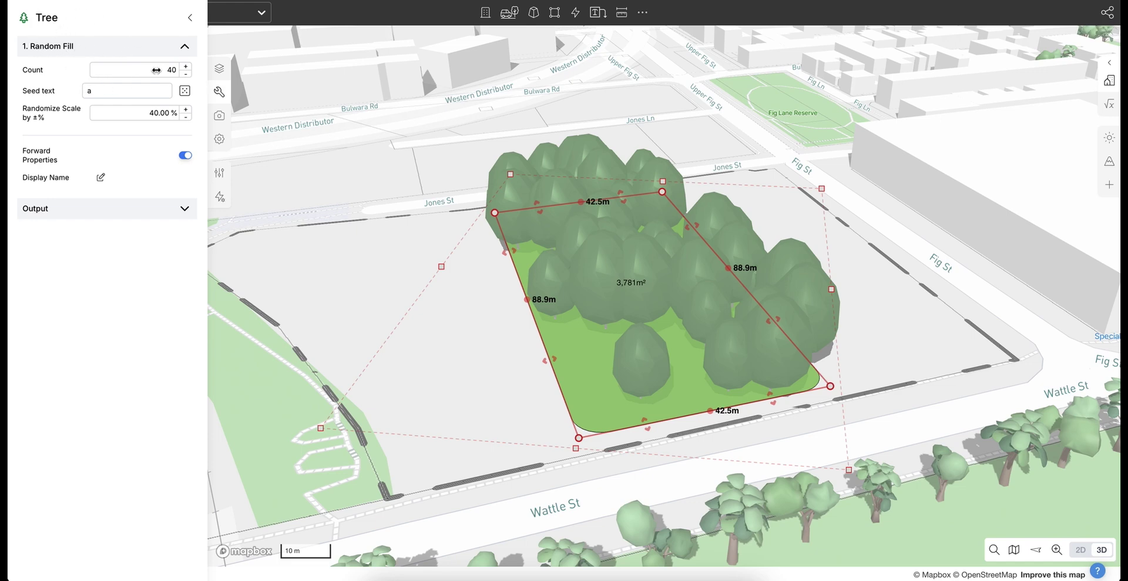
pyautogui.click(172, 70)
pyautogui.write('2')
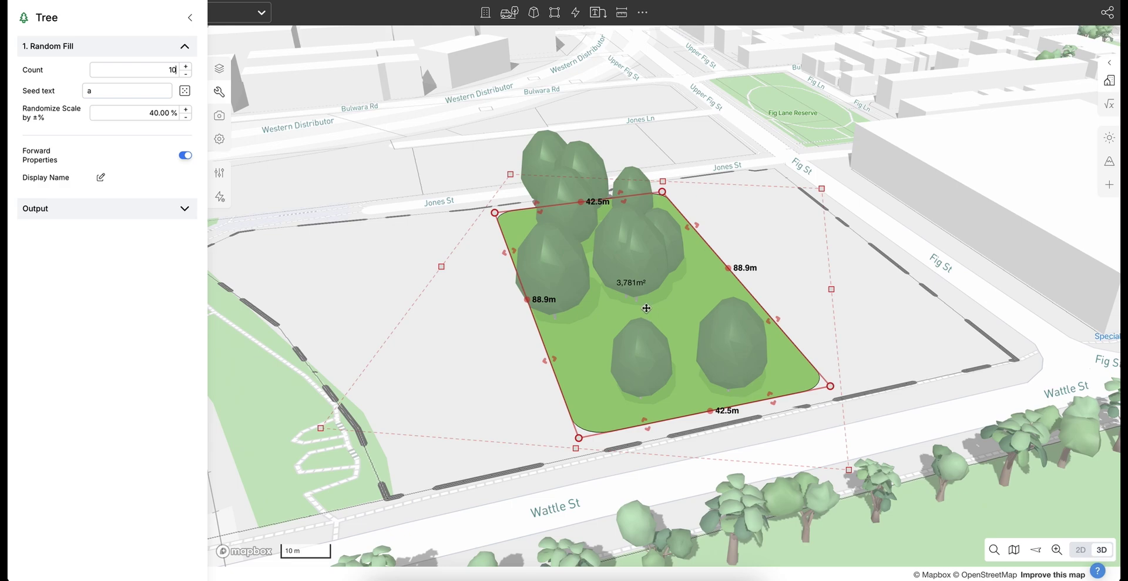
pyautogui.click(714, 158)
# Deselect the park and examine its tree layout in 3D from above and from several angles
pyautogui.scroll(-4, 717, 147)
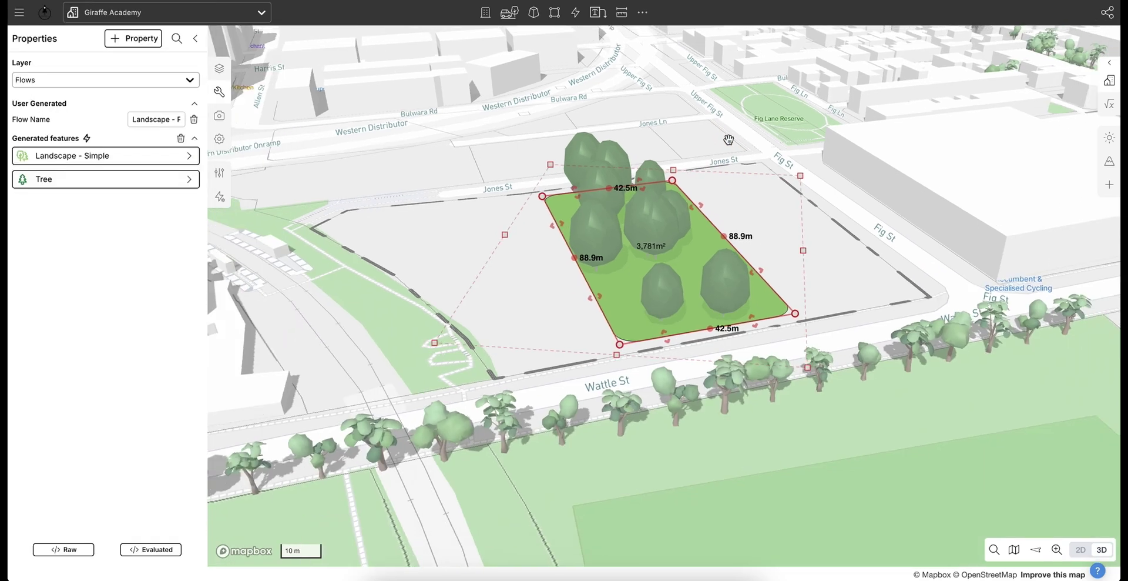
pyautogui.moveTo(729, 139); pyautogui.dragTo(724, 184, button='right')
pyautogui.click(872, 119)
pyautogui.moveTo(843, 229); pyautogui.dragTo(811, 294, button='right')
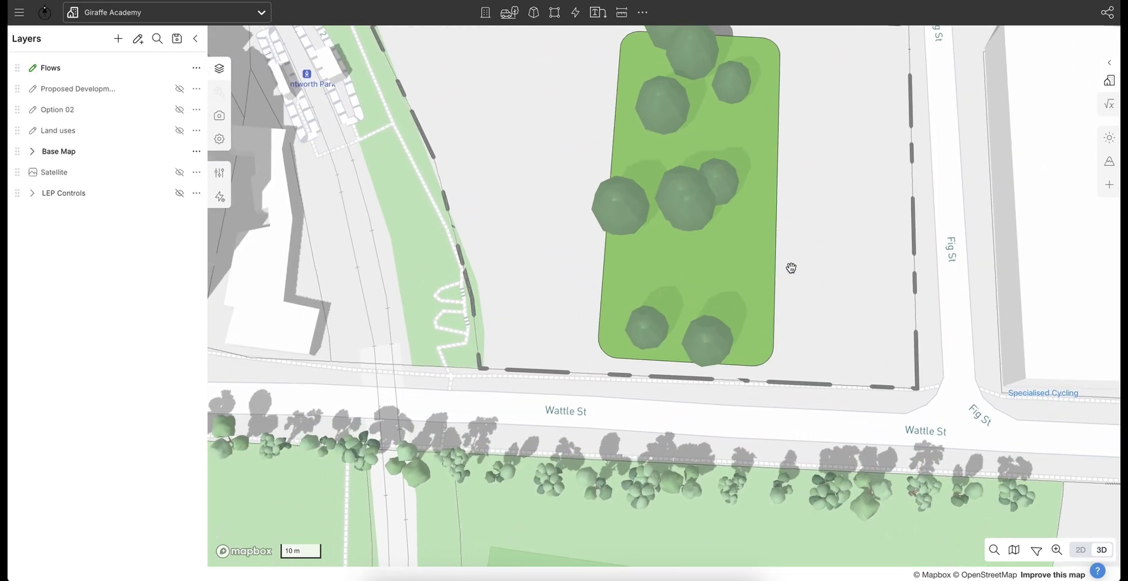
pyautogui.scroll(-3, 672, 251)
pyautogui.moveTo(672, 250); pyautogui.dragTo(655, 177, button='right')
pyautogui.scroll(4, 750, 194)
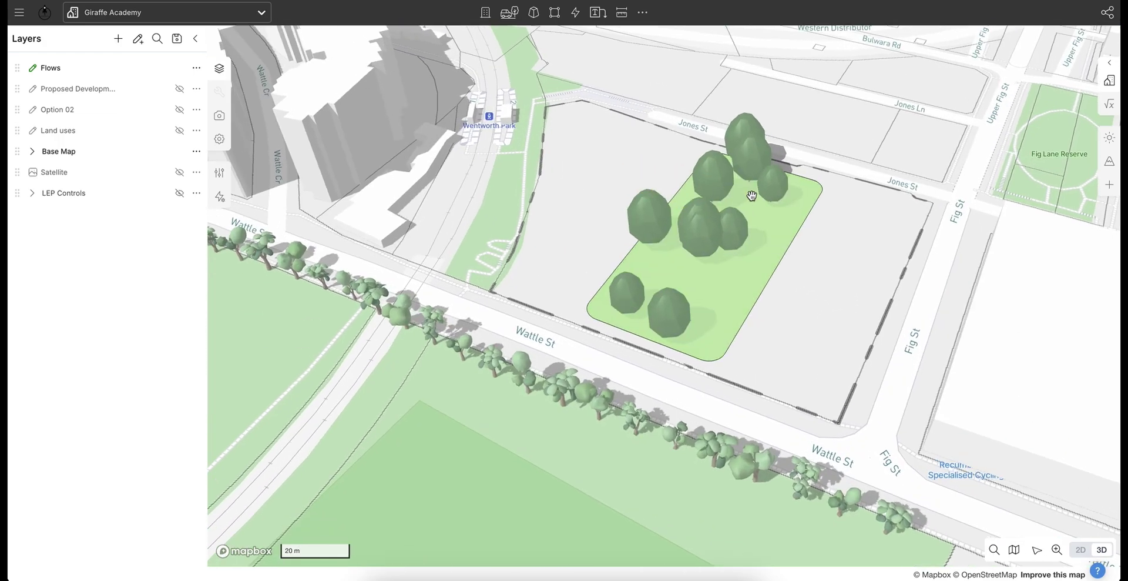
pyautogui.scroll(-3, 569, 253)
pyautogui.moveTo(628, 232); pyautogui.dragTo(617, 176, button='right')
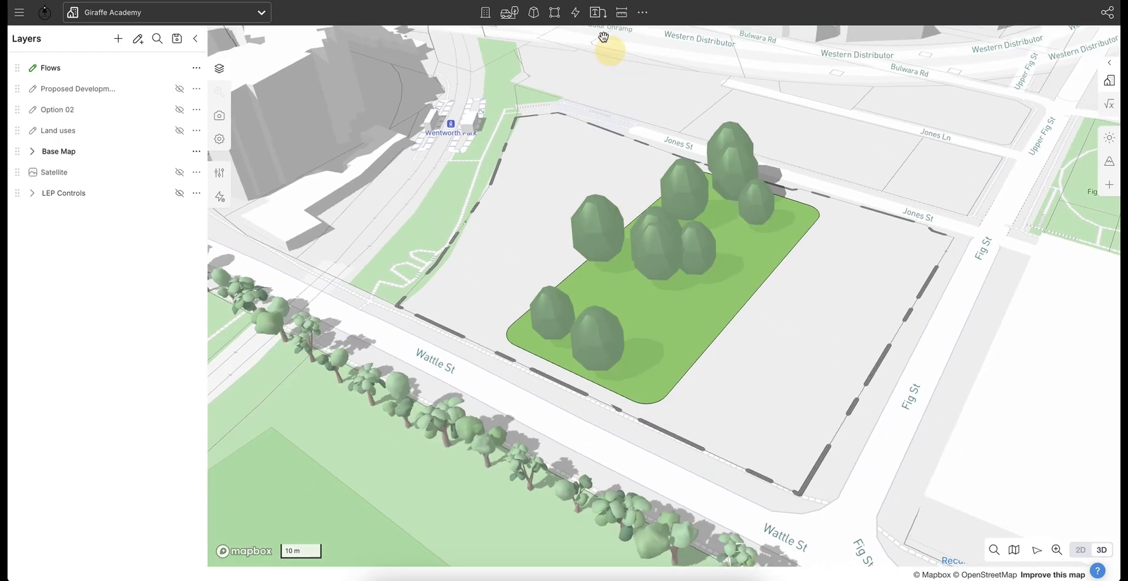
# Generate a Carpark rectangle about 28.2 m by 85.3 m between the park and Fig St
pyautogui.click(577, 17)
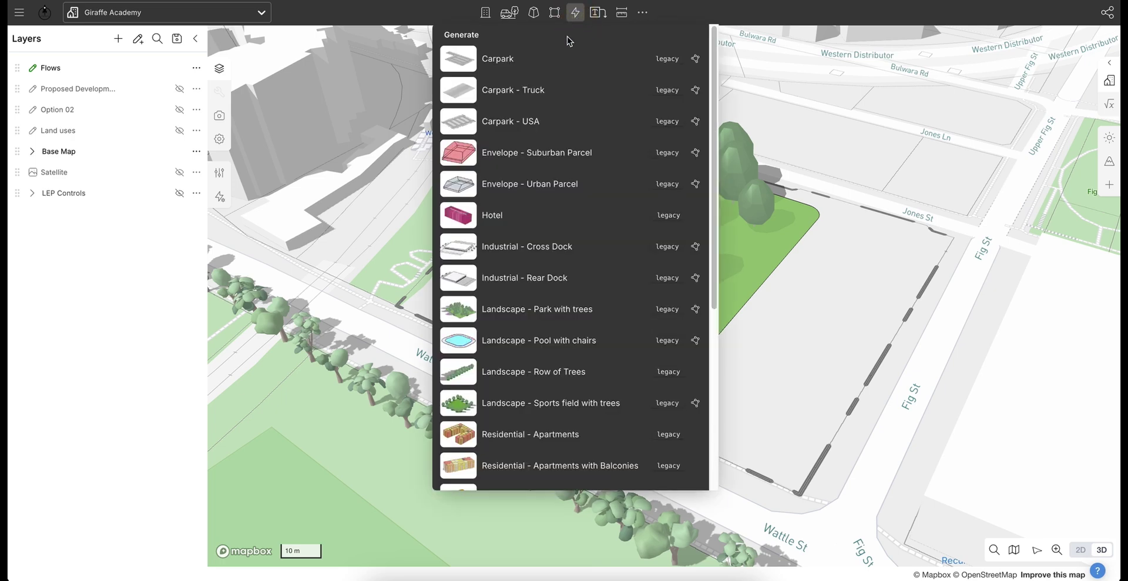
pyautogui.click(497, 62)
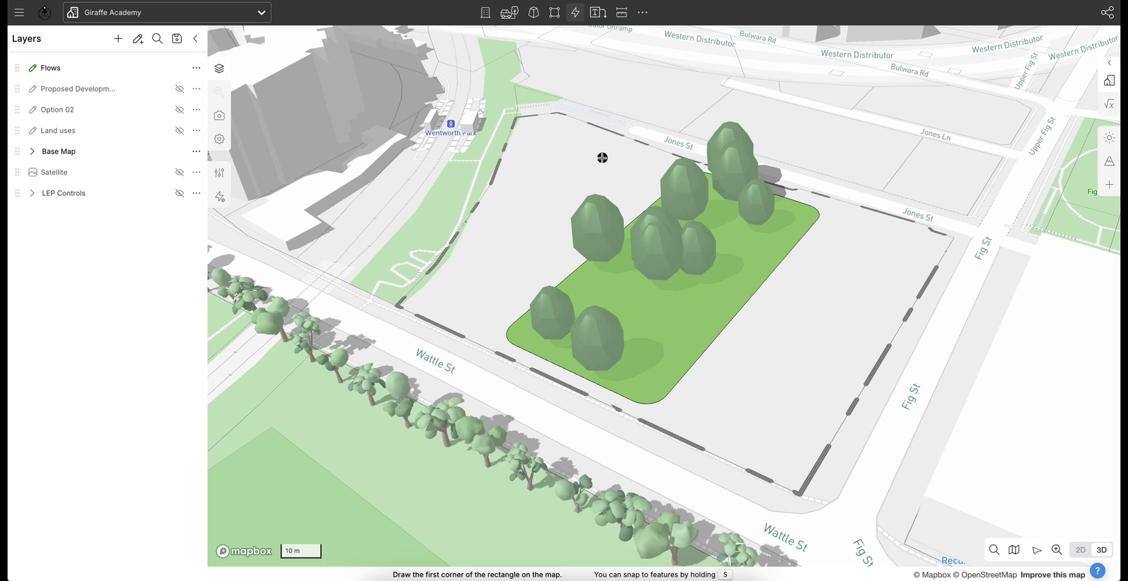
pyautogui.press('2')
pyautogui.scroll(-3, 472, 124)
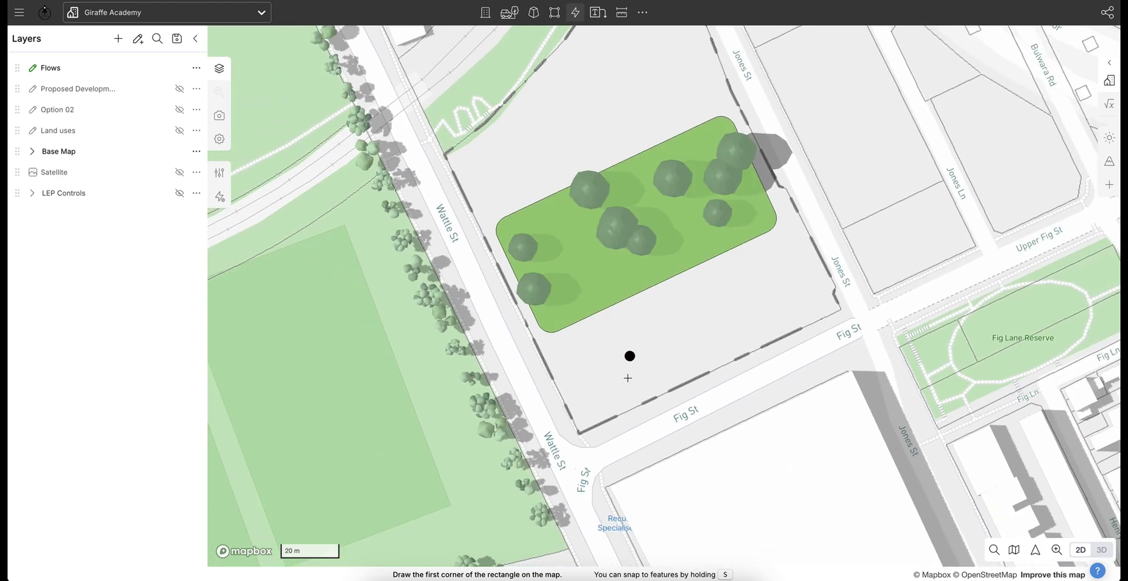
pyautogui.scroll(3, 588, 364)
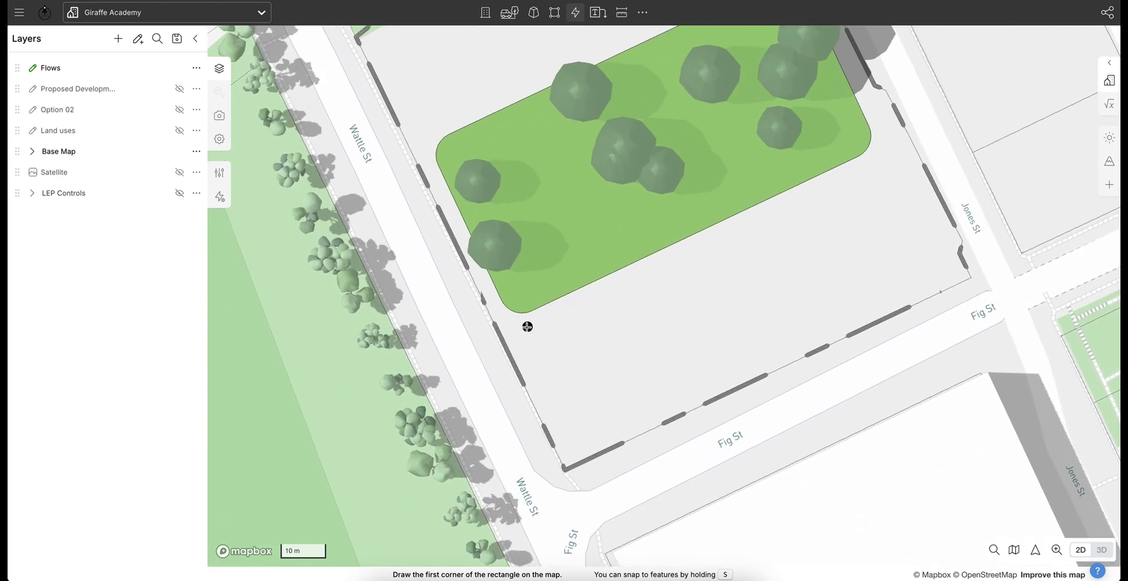
pyautogui.click(527, 326)
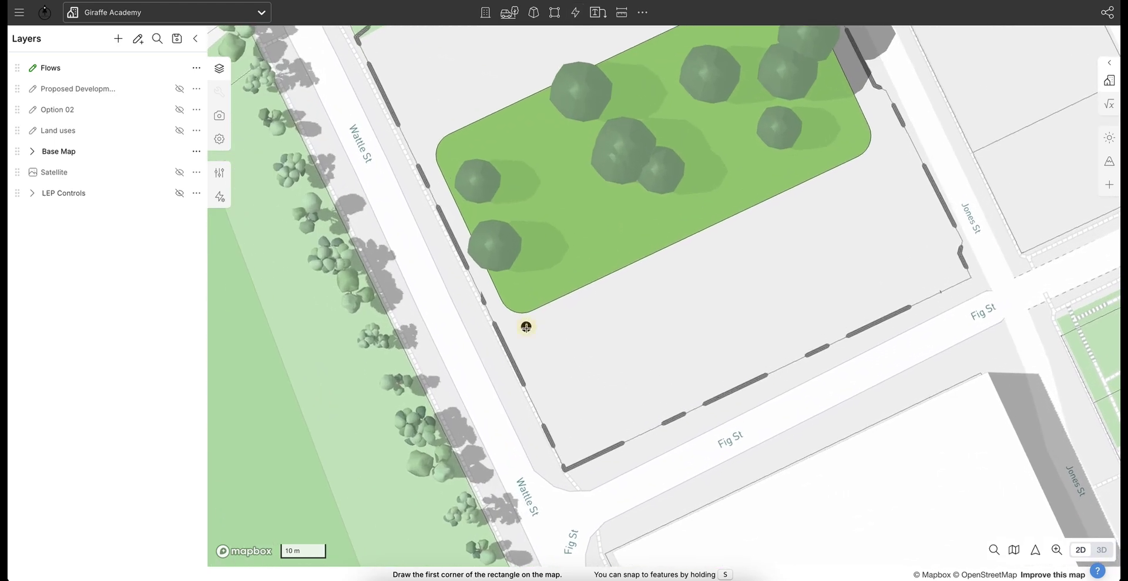
pyautogui.click(579, 444)
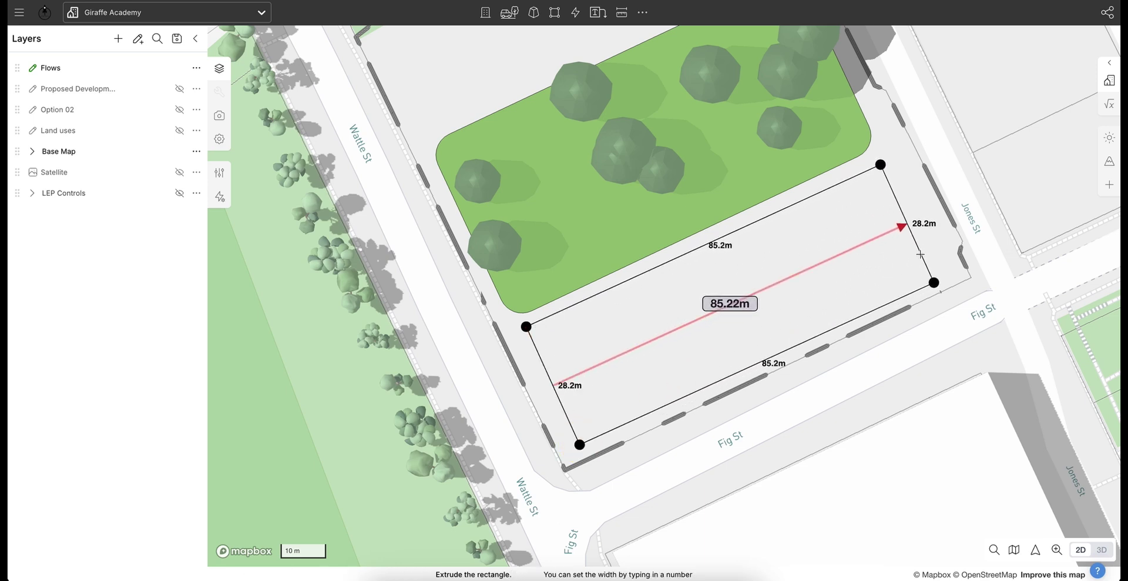
pyautogui.click(920, 254)
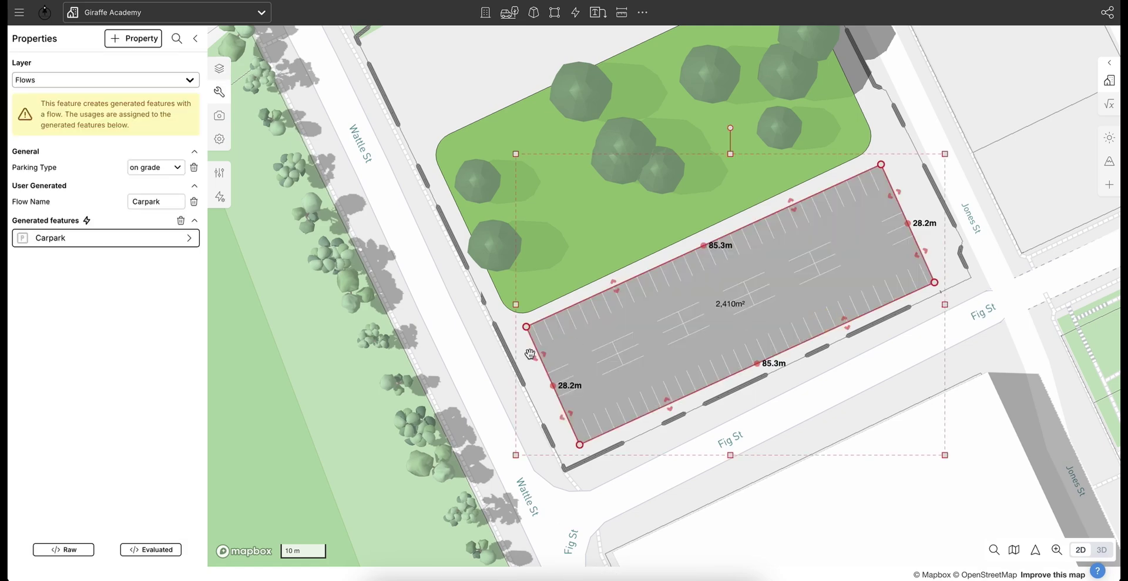
# Deselect the carpark and examine its generated parking bays up close in 3D
pyautogui.scroll(-3, 682, 360)
pyautogui.scroll(3, 682, 360)
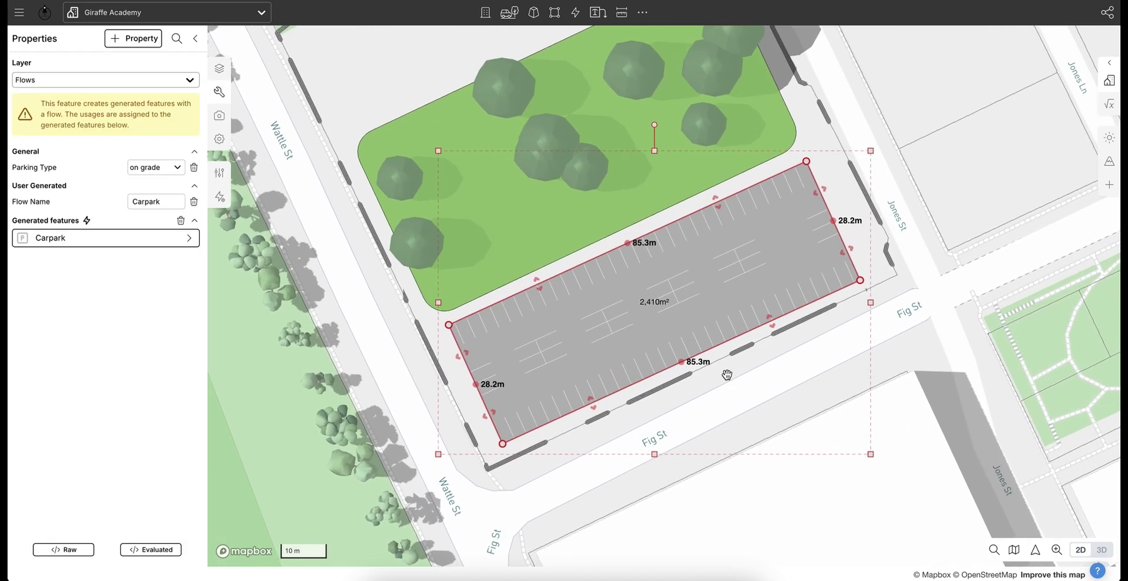
pyautogui.rightClick(739, 377)
pyautogui.moveTo(738, 378); pyautogui.dragTo(717, 370, button='right')
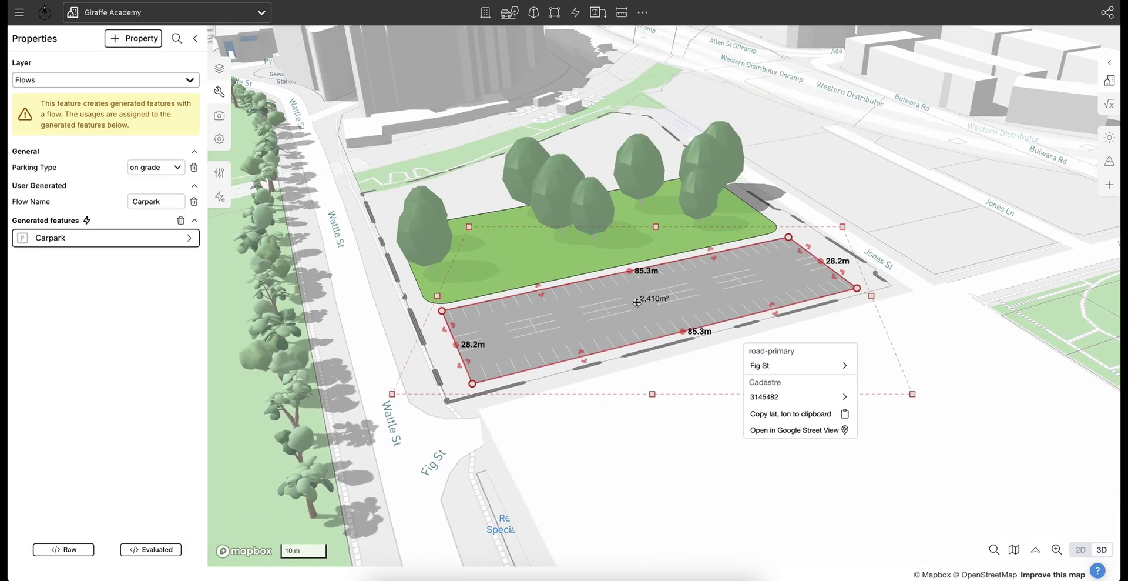
pyautogui.scroll(3, 638, 302)
pyautogui.click(884, 154)
pyautogui.moveTo(697, 230); pyautogui.dragTo(718, 383, button='right')
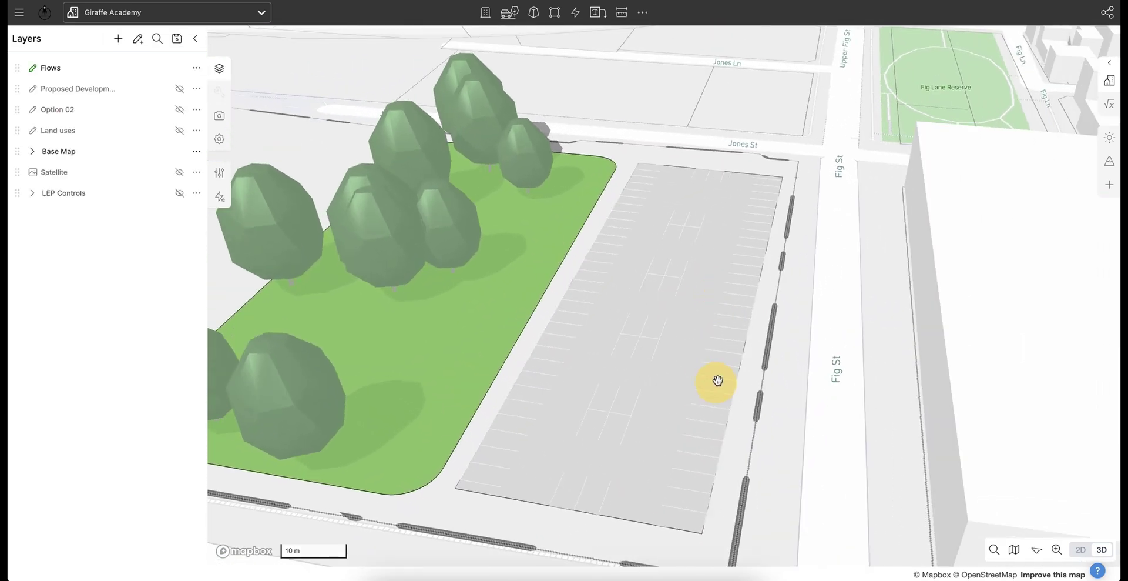
# Inspect the carpark's flow properties and its generated feature, and deselect the carpark
pyautogui.scroll(-2, 781, 239)
pyautogui.moveTo(781, 239); pyautogui.dragTo(774, 263, button='right')
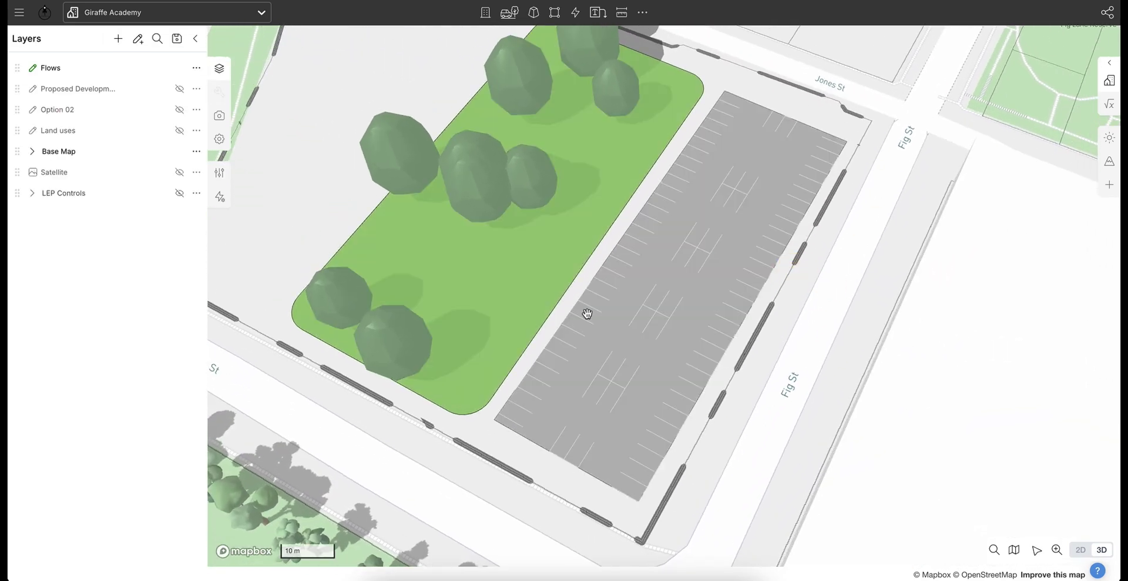
pyautogui.click(676, 316)
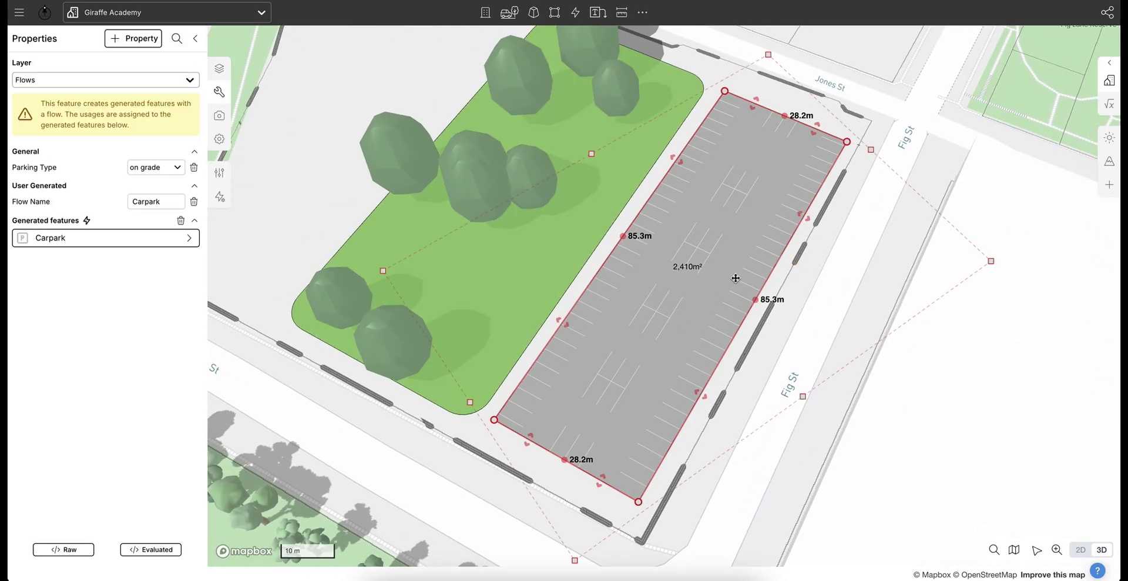
pyautogui.scroll(-2, 746, 261)
pyautogui.moveTo(817, 281); pyautogui.dragTo(823, 275, button='right')
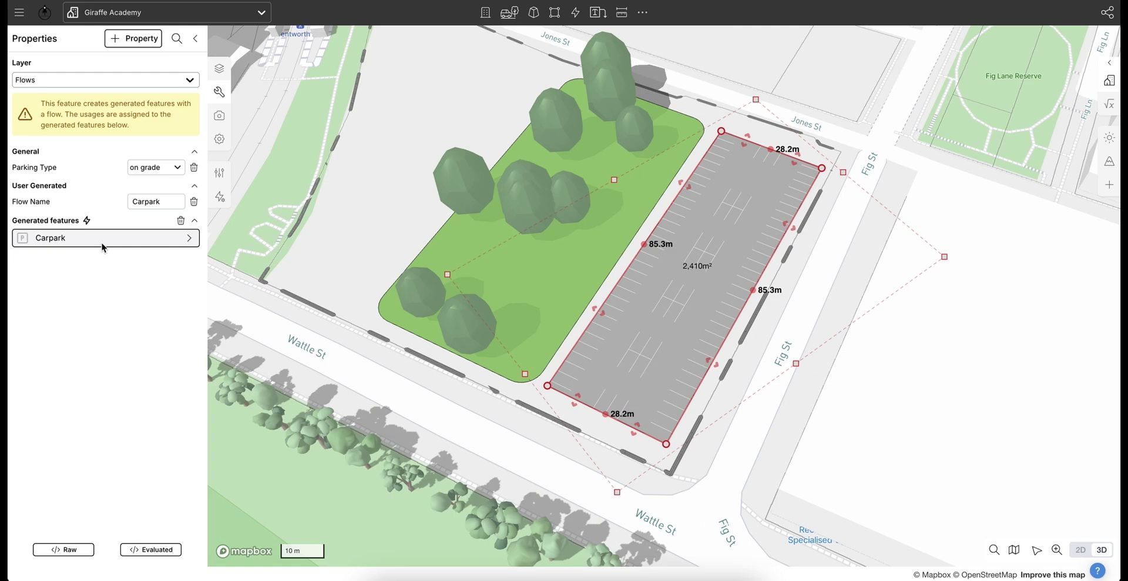
pyautogui.click(449, 103)
# Generate Residential - Apartments along a straight line about 76.8 m long beside the park, running from near Wattle St towards Jones St
pyautogui.scroll(-3, 629, 320)
pyautogui.moveTo(635, 349); pyautogui.dragTo(648, 359, button='right')
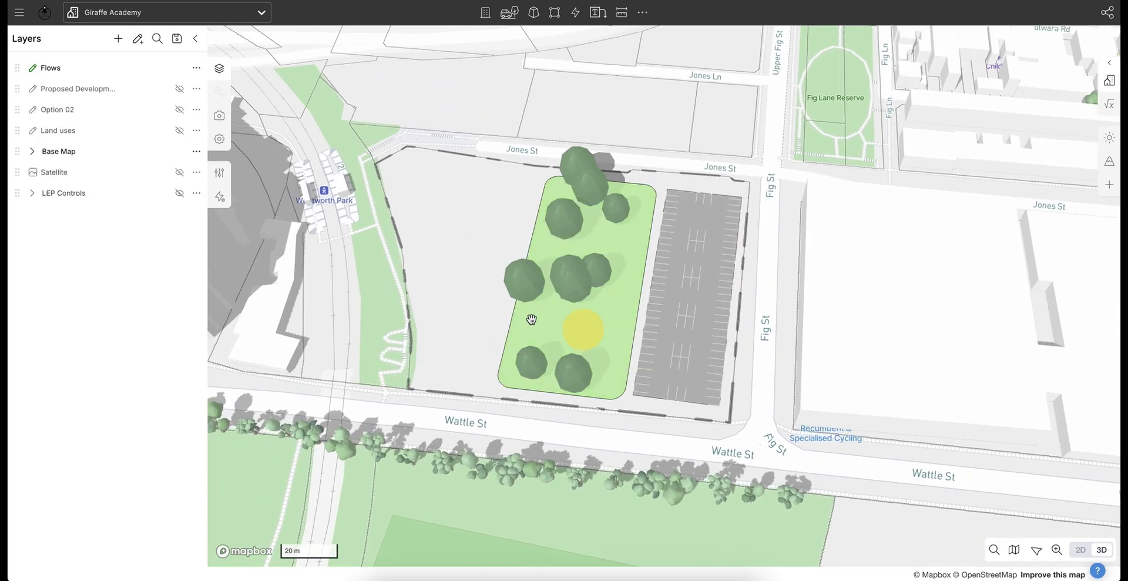
pyautogui.scroll(4, 395, 317)
pyautogui.moveTo(422, 325)
pyautogui.mouseDown(button='right')
pyautogui.moveTo(433, 328)
pyautogui.moveTo(428, 314)
pyautogui.mouseUp(button='right')
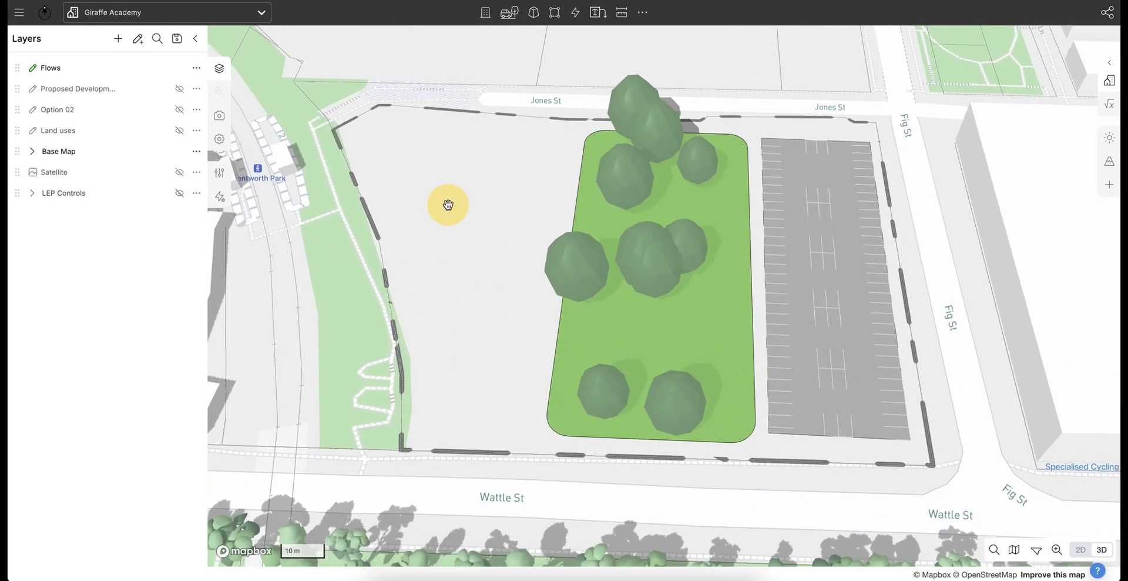
pyautogui.moveTo(447, 205)
pyautogui.mouseDown(button='right')
pyautogui.moveTo(433, 196)
pyautogui.moveTo(447, 194)
pyautogui.mouseUp(button='right')
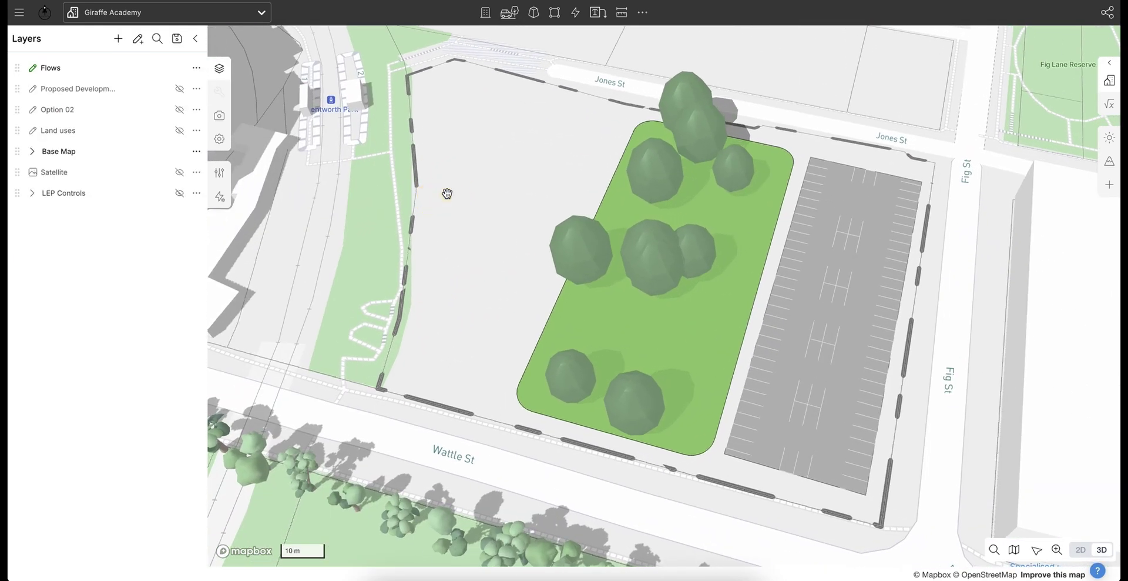
pyautogui.click(575, 13)
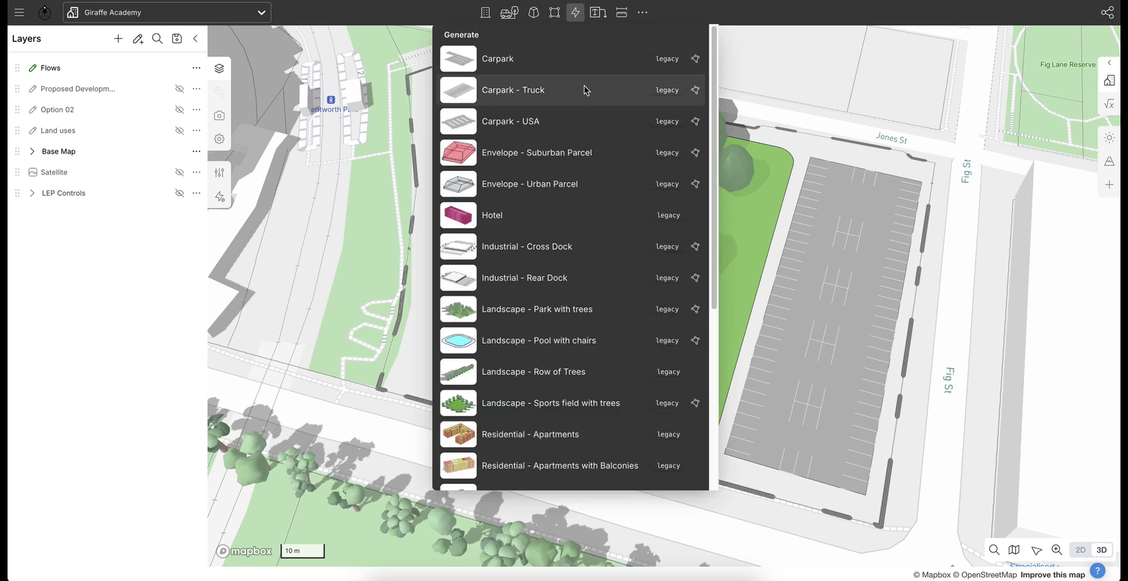
pyautogui.scroll(-1, 562, 109)
pyautogui.scroll(-2, 559, 117)
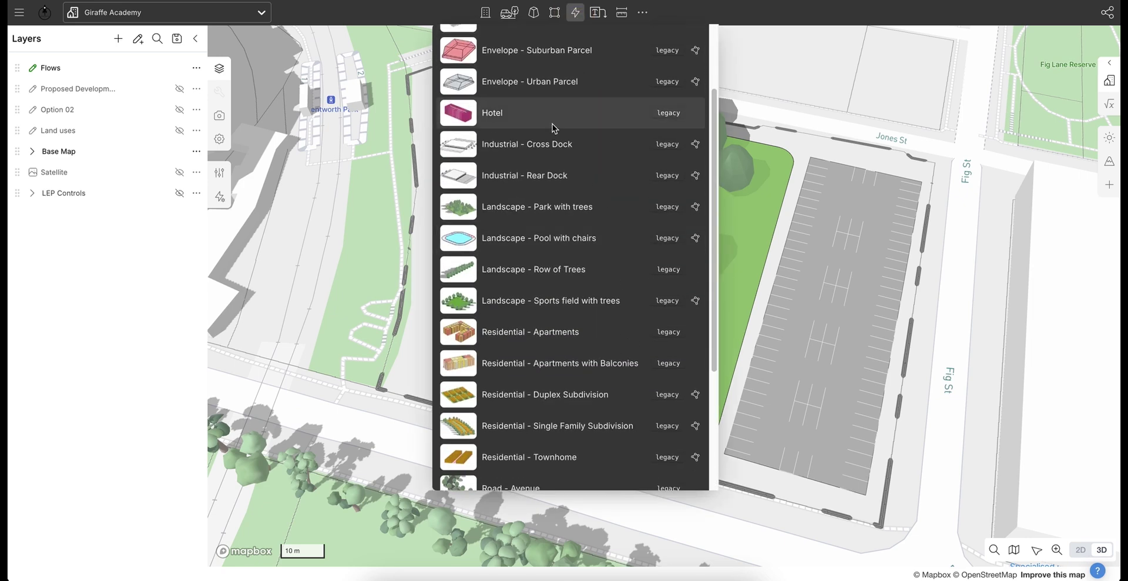
pyautogui.scroll(-1, 556, 129)
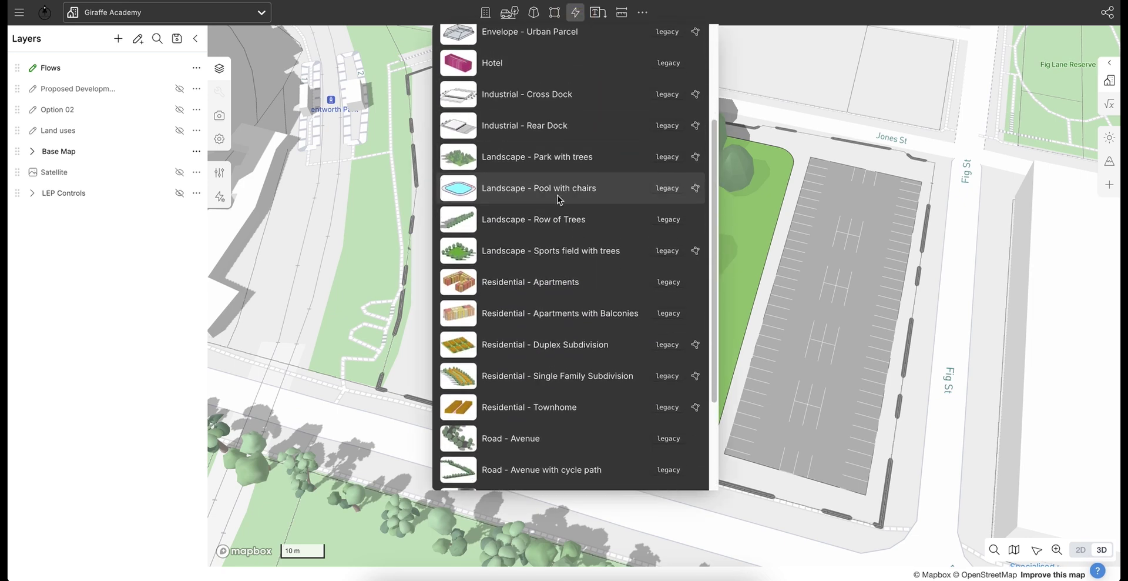
pyautogui.click(520, 285)
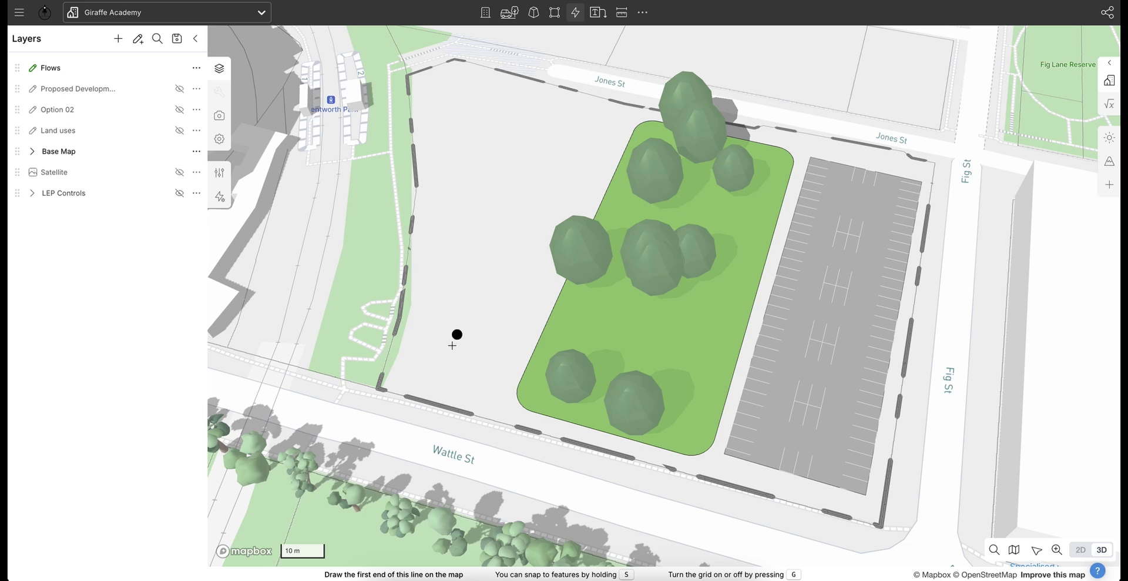
pyautogui.click(451, 377)
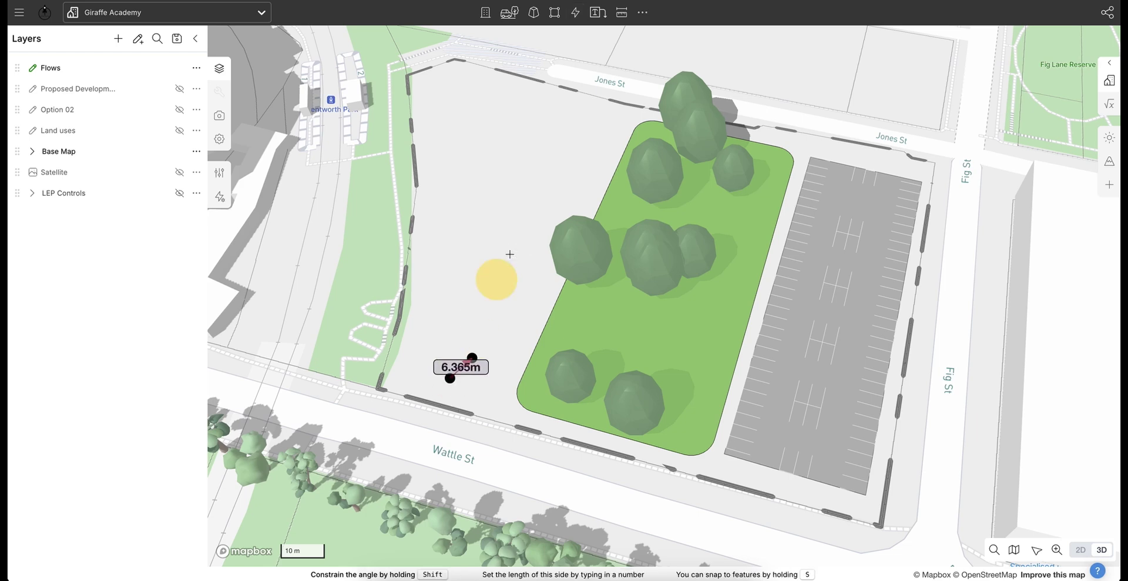
pyautogui.doubleClick(553, 128)
# Bend the apartment building's line along the park and the Jones St end, with legs of about 66.9 m and 33.8 m, and deselect it
pyautogui.scroll(-2, 532, 323)
pyautogui.moveTo(524, 315); pyautogui.dragTo(568, 245, button='right')
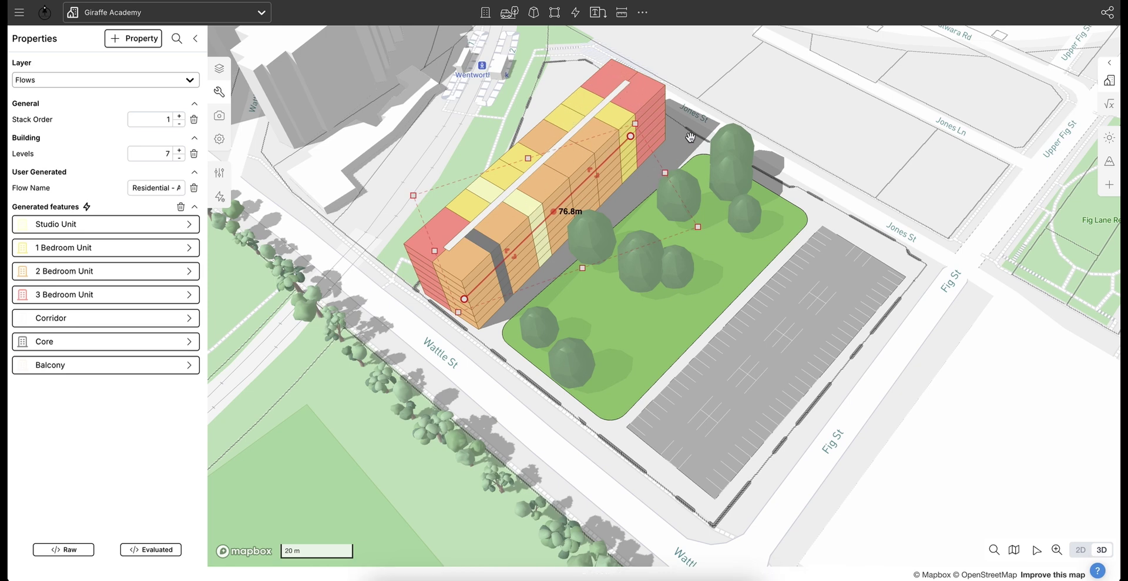
pyautogui.moveTo(697, 119)
pyautogui.mouseDown(button='right')
pyautogui.moveTo(671, 112)
pyautogui.moveTo(685, 132)
pyautogui.mouseUp(button='right')
pyautogui.moveTo(641, 185); pyautogui.dragTo(631, 187, button='right')
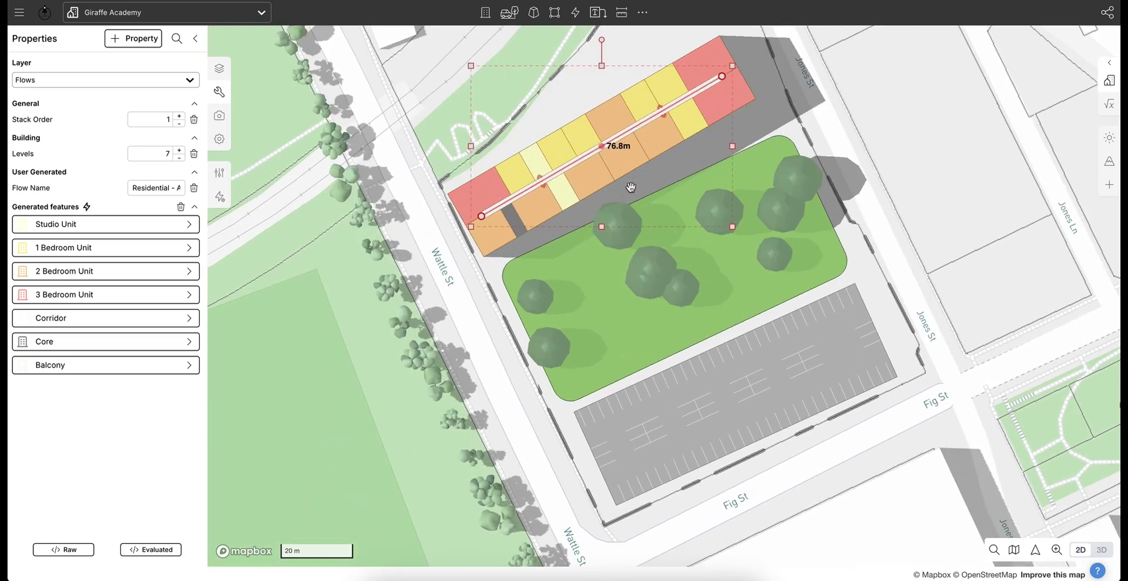
pyautogui.scroll(-3, 556, 330)
pyautogui.scroll(3, 702, 166)
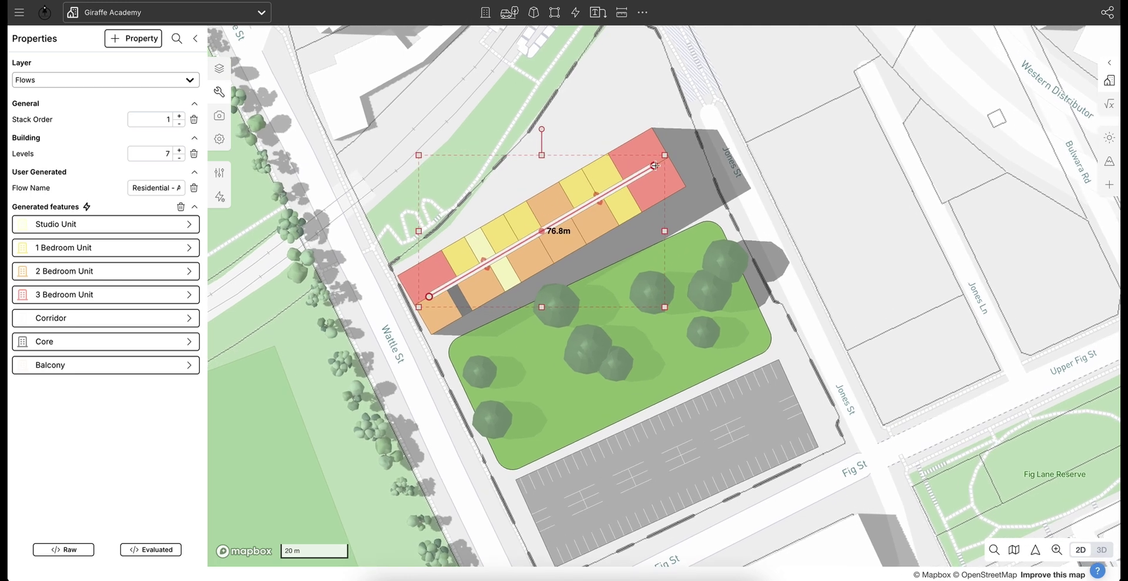
pyautogui.moveTo(655, 166); pyautogui.dragTo(633, 77)
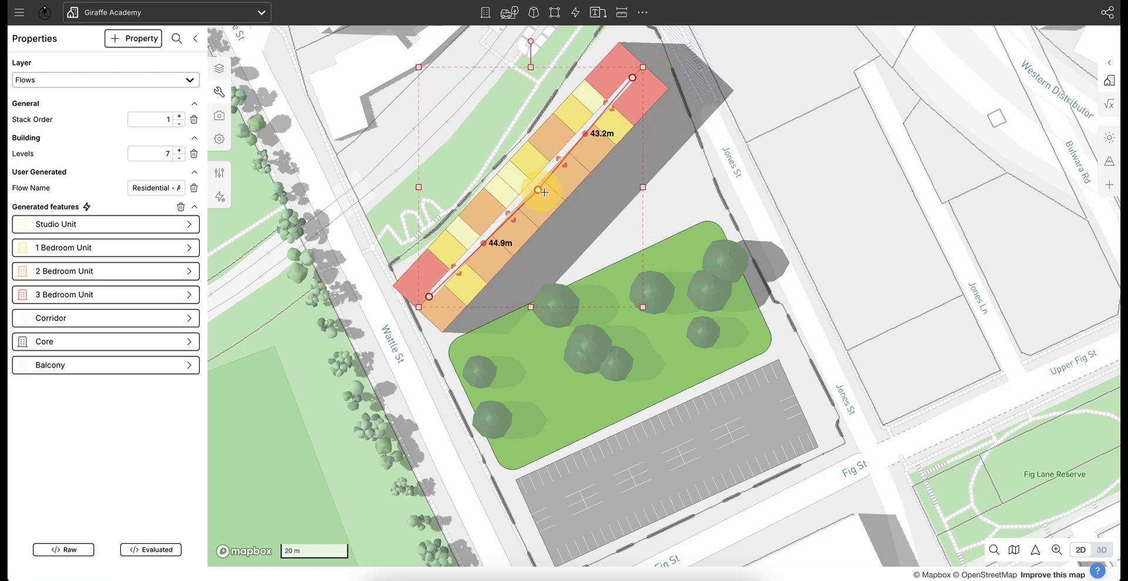
pyautogui.moveTo(544, 191); pyautogui.dragTo(630, 199)
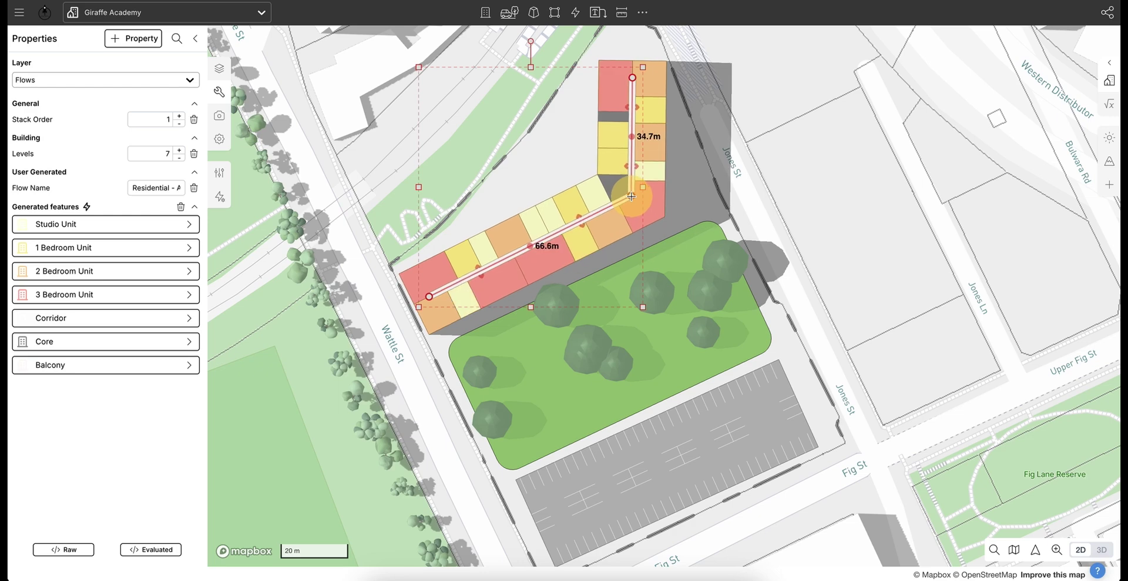
pyautogui.moveTo(632, 78); pyautogui.dragTo(624, 82)
pyautogui.click(730, 171)
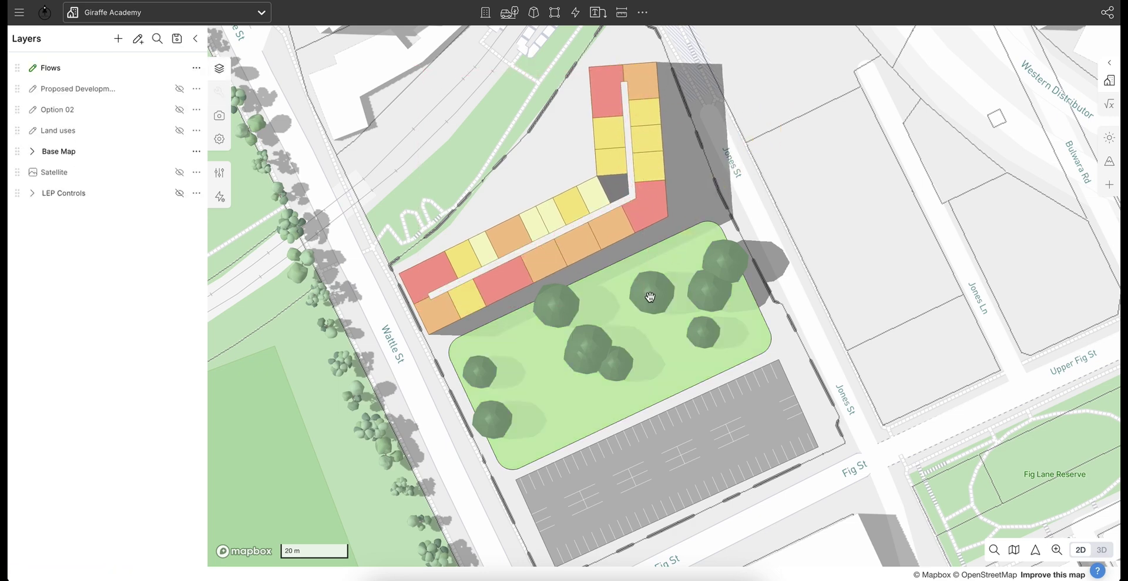
# Set the apartment building's Levels to 5 and deselect it
pyautogui.moveTo(650, 297); pyautogui.dragTo(650, 269, button='right')
pyautogui.scroll(-3, 693, 194)
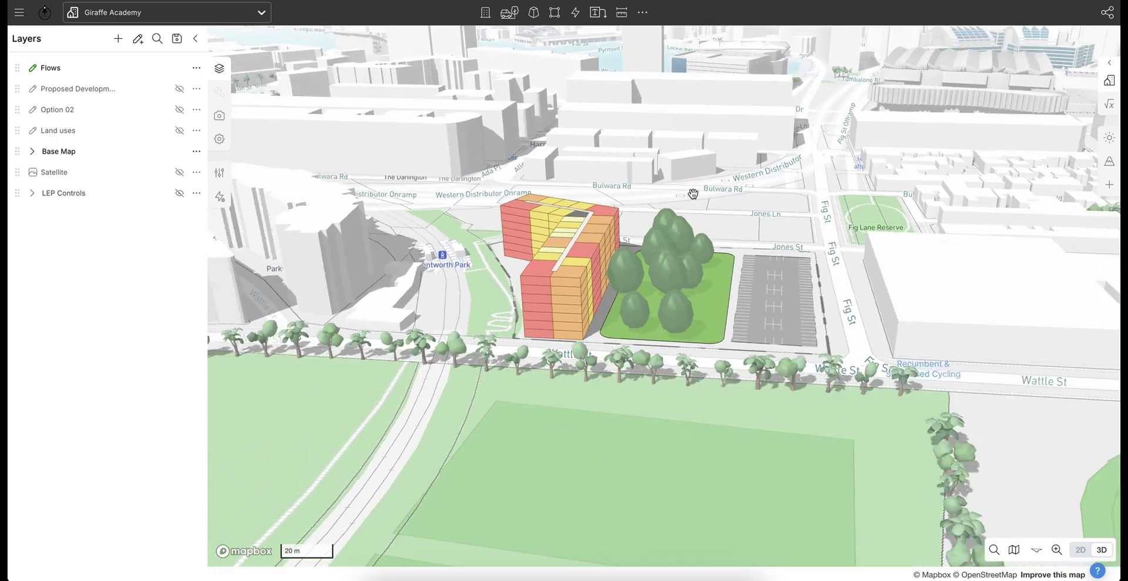
pyautogui.moveTo(695, 194); pyautogui.dragTo(716, 318, button='right')
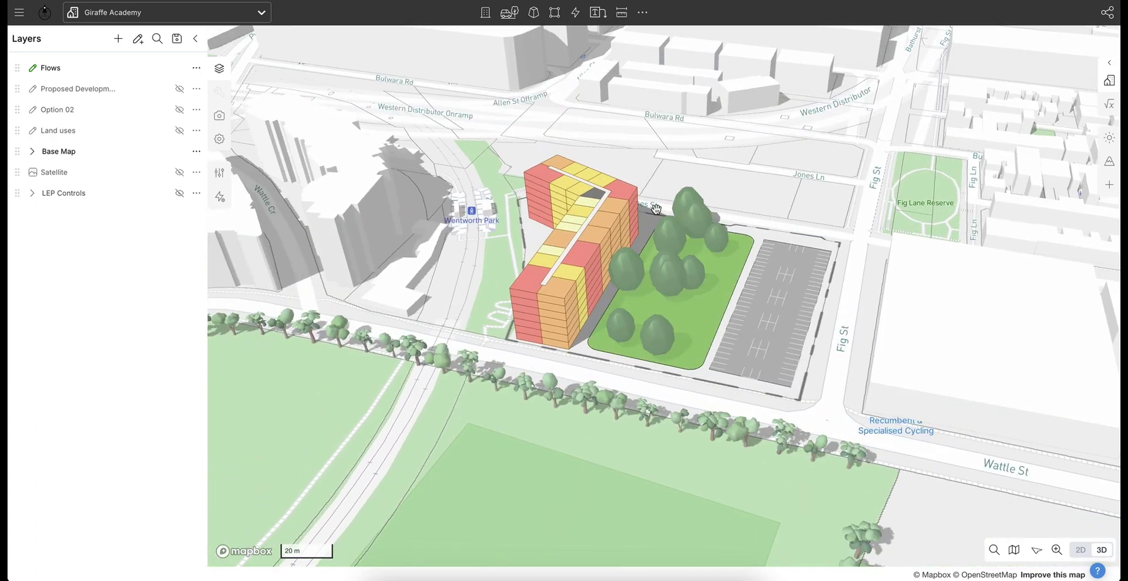
pyautogui.moveTo(657, 210); pyautogui.dragTo(668, 386, button='right')
pyautogui.click(576, 283)
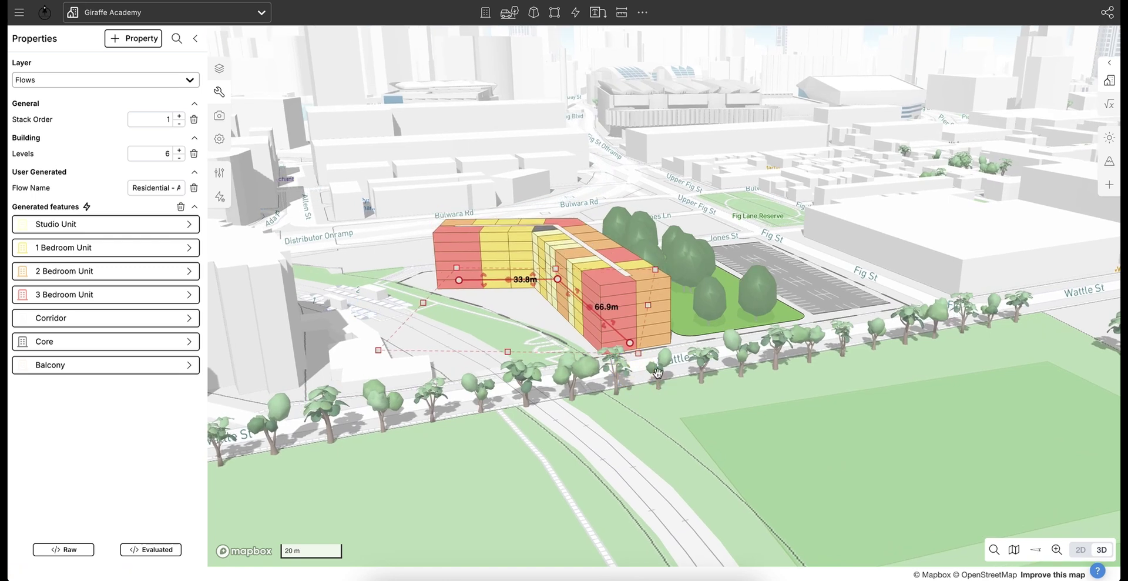
pyautogui.press('-')
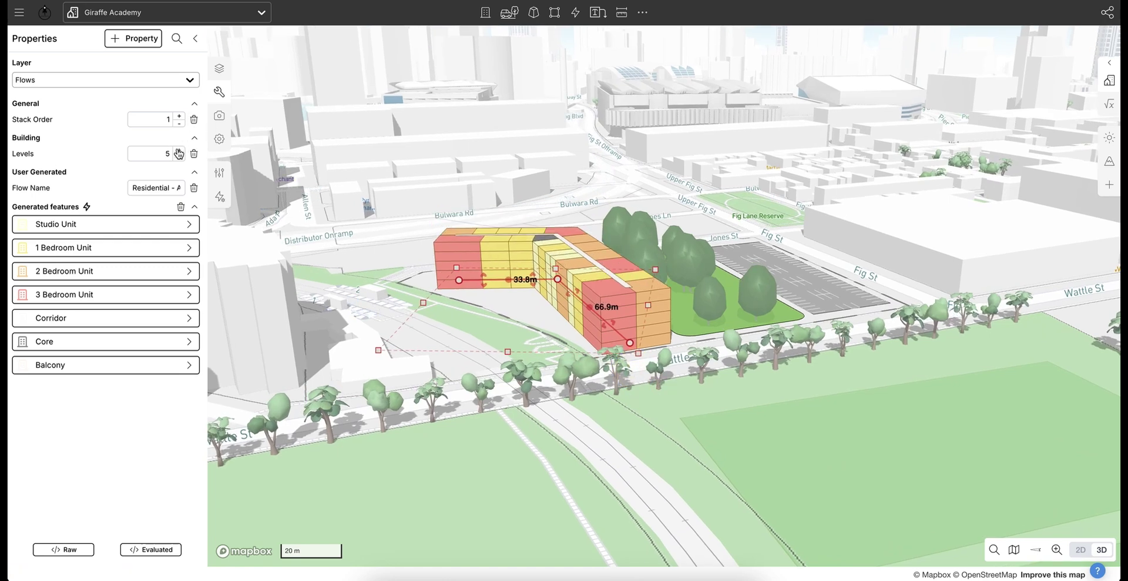
pyautogui.moveTo(626, 183); pyautogui.dragTo(622, 186, button='right')
pyautogui.click(672, 181)
pyautogui.moveTo(771, 222); pyautogui.dragTo(728, 202, button='right')
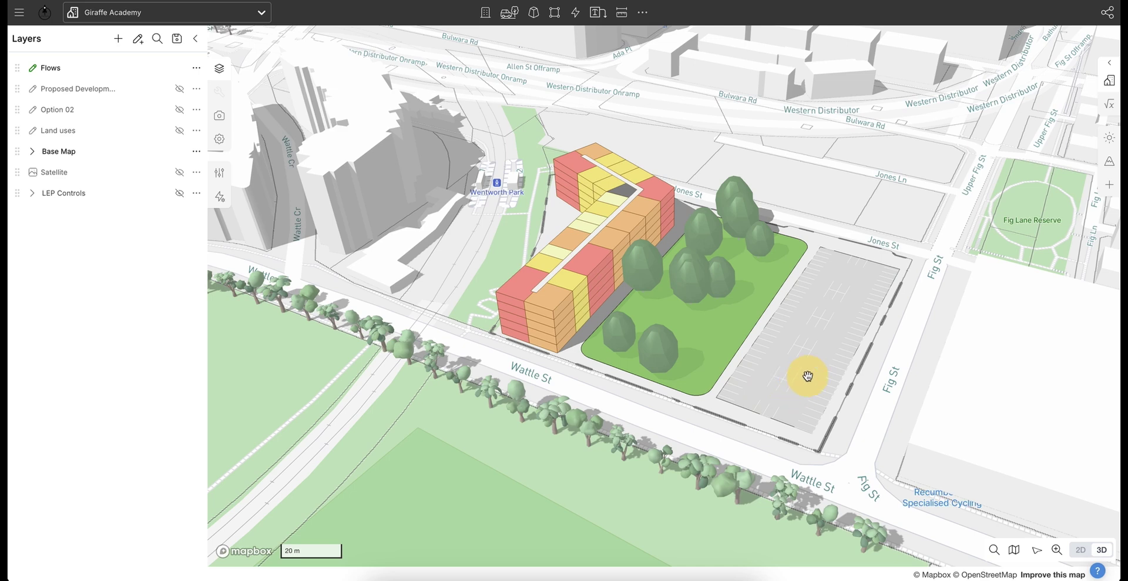
# Browse the list of generative flows for the available feature types
pyautogui.click(577, 13)
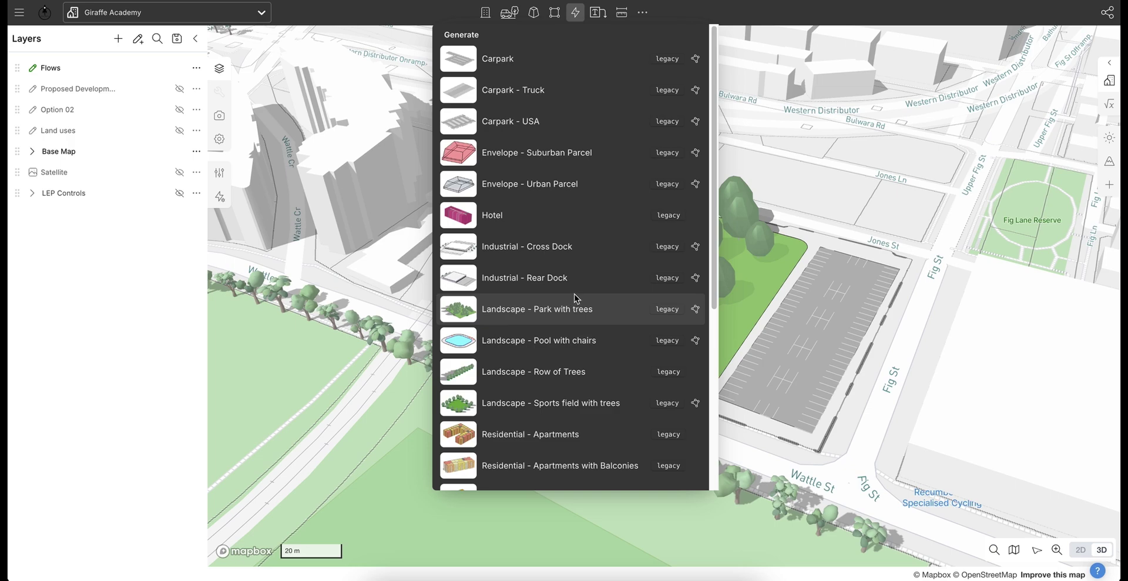
pyautogui.scroll(-2, 550, 167)
pyautogui.scroll(-2, 550, 167)
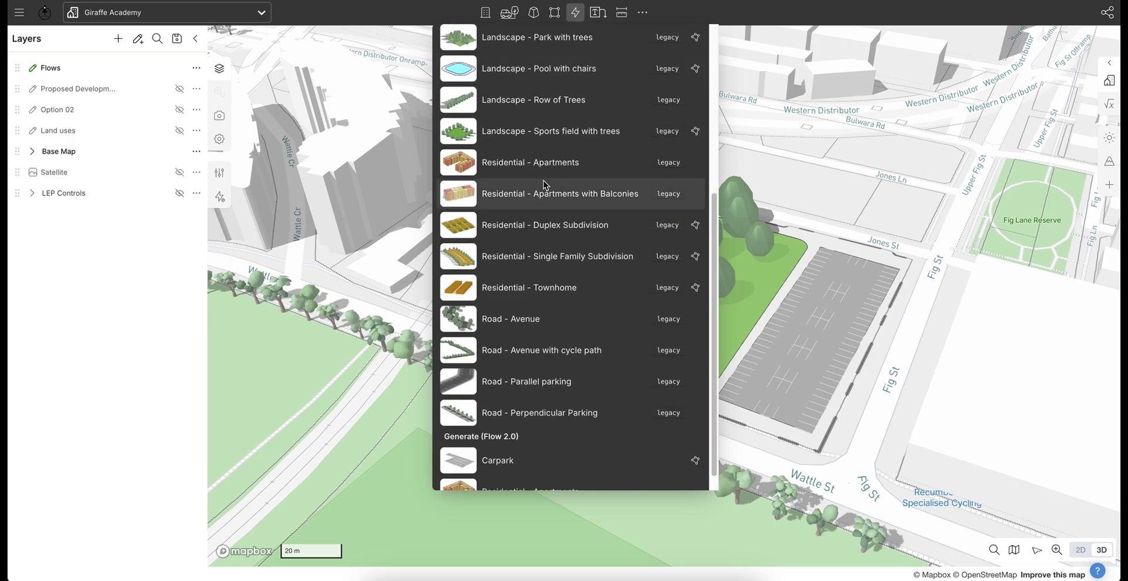
pyautogui.scroll(4, 543, 194)
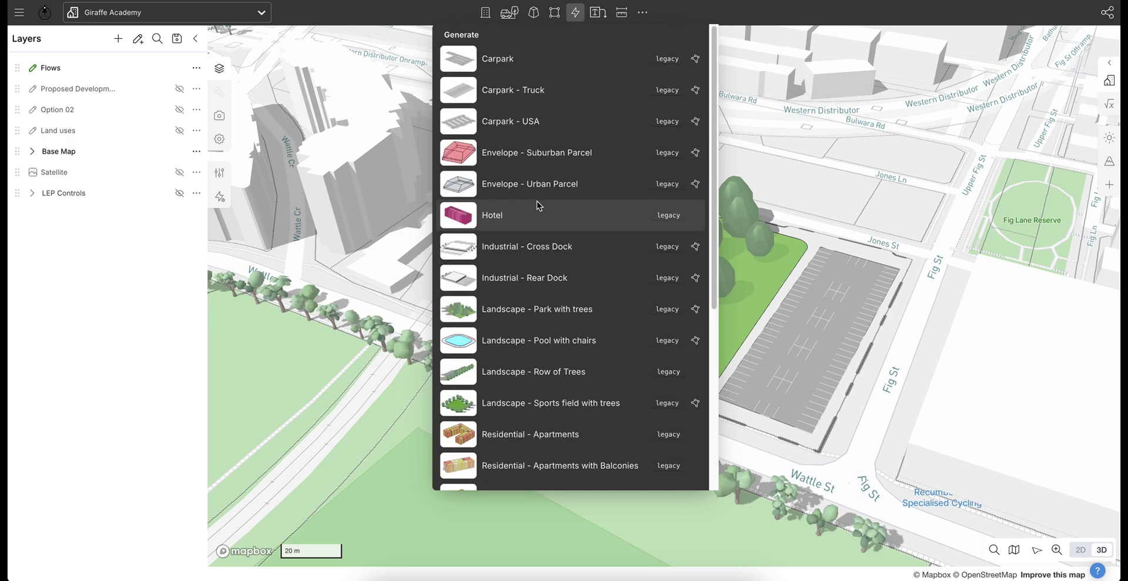